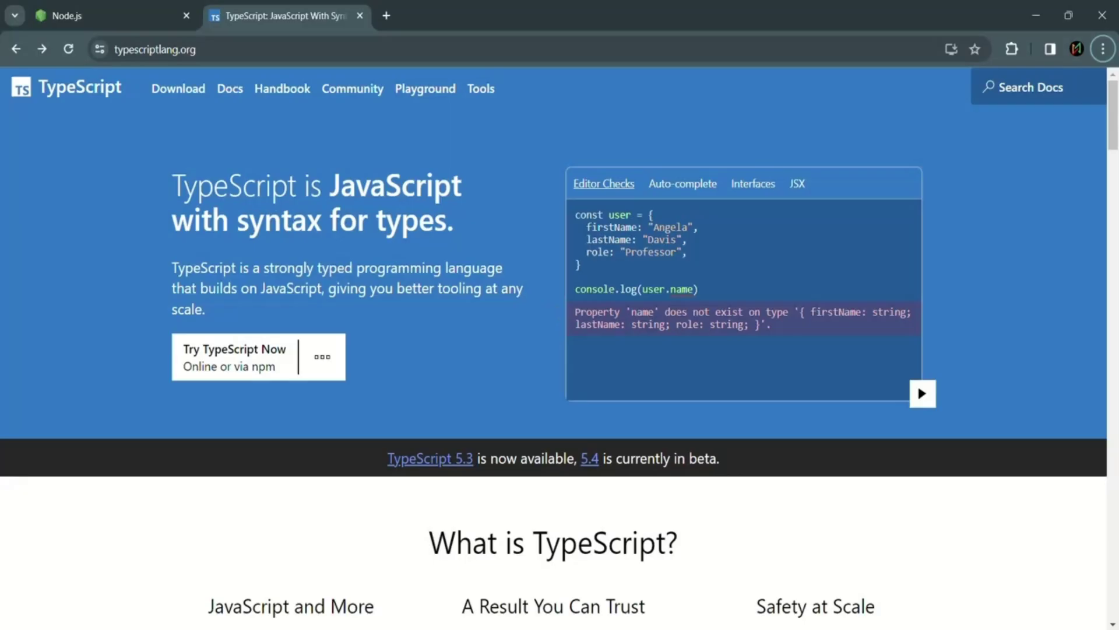
# Step: Open the TypeScript download page from the site's Download navigation link
pyautogui.doubleClick(188, 49)
pyautogui.moveTo(188, 49); pyautogui.dragTo(109, 53)
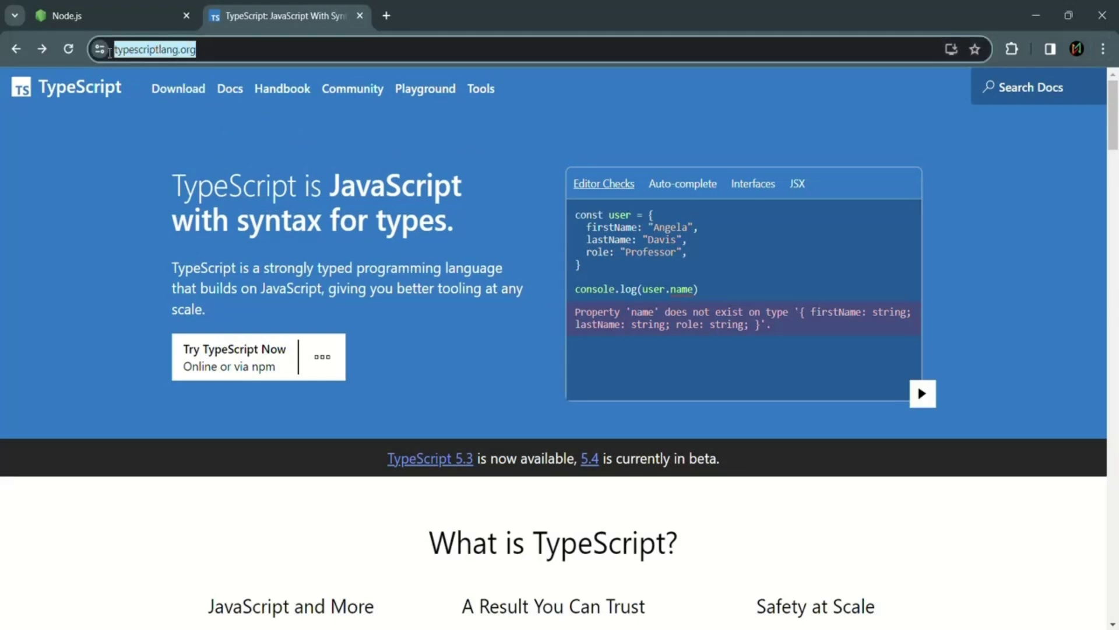
pyautogui.click(229, 44)
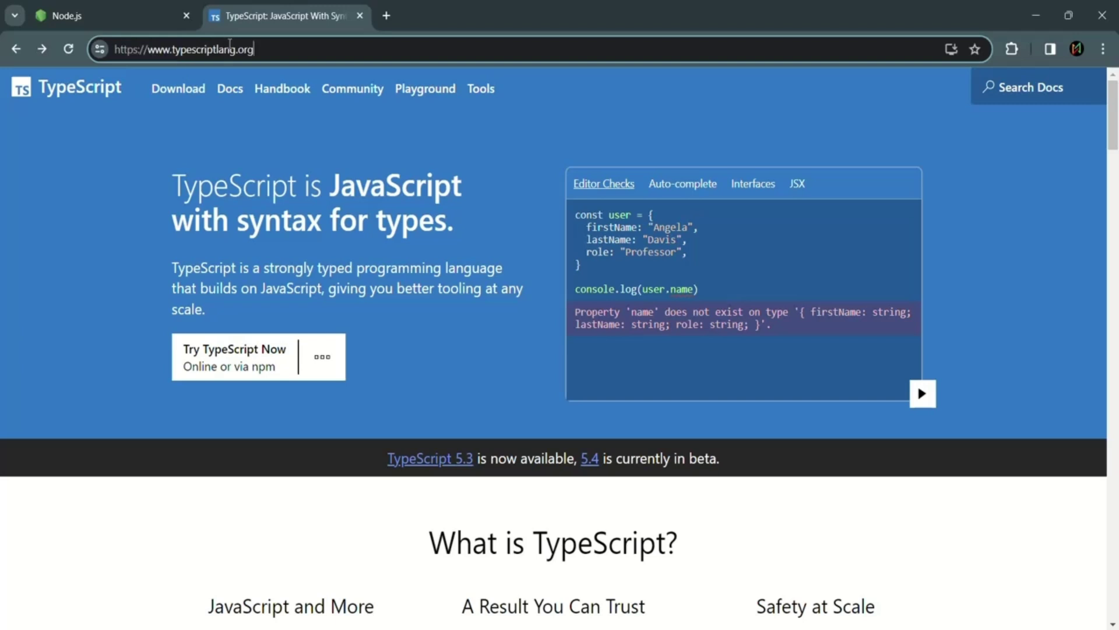
pyautogui.click(188, 93)
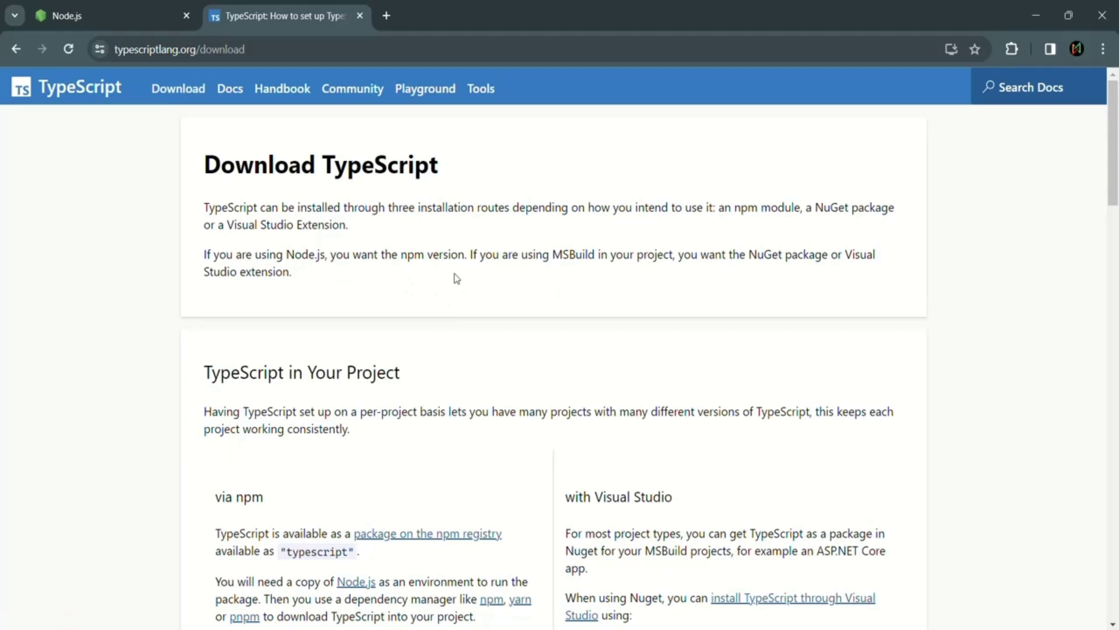
# Step: Scroll to Globally Installing TypeScript, select 'npm install -g typescript', then switch to the Node.js page
pyautogui.scroll(-1, 453, 277)
pyautogui.scroll(-2, 453, 277)
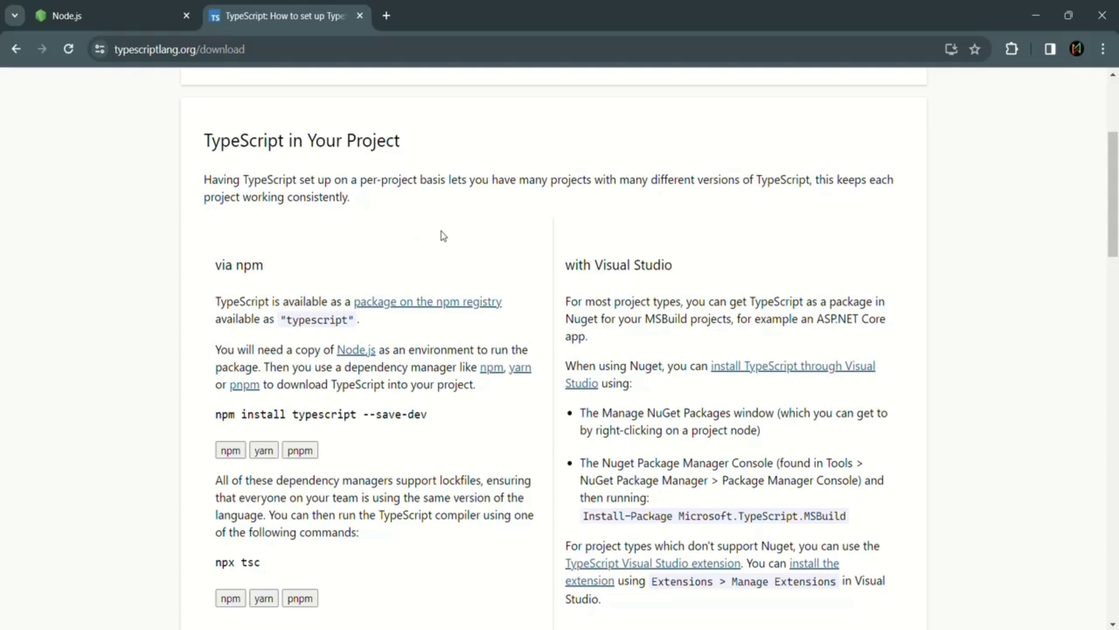
pyautogui.scroll(-9, 443, 236)
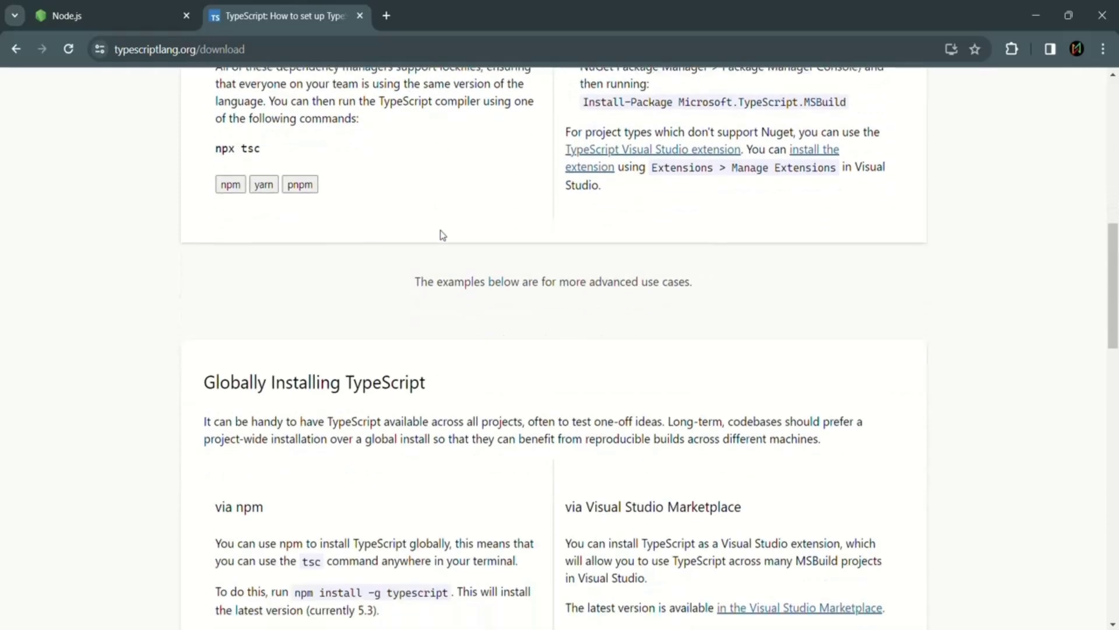
pyautogui.scroll(-1, 442, 234)
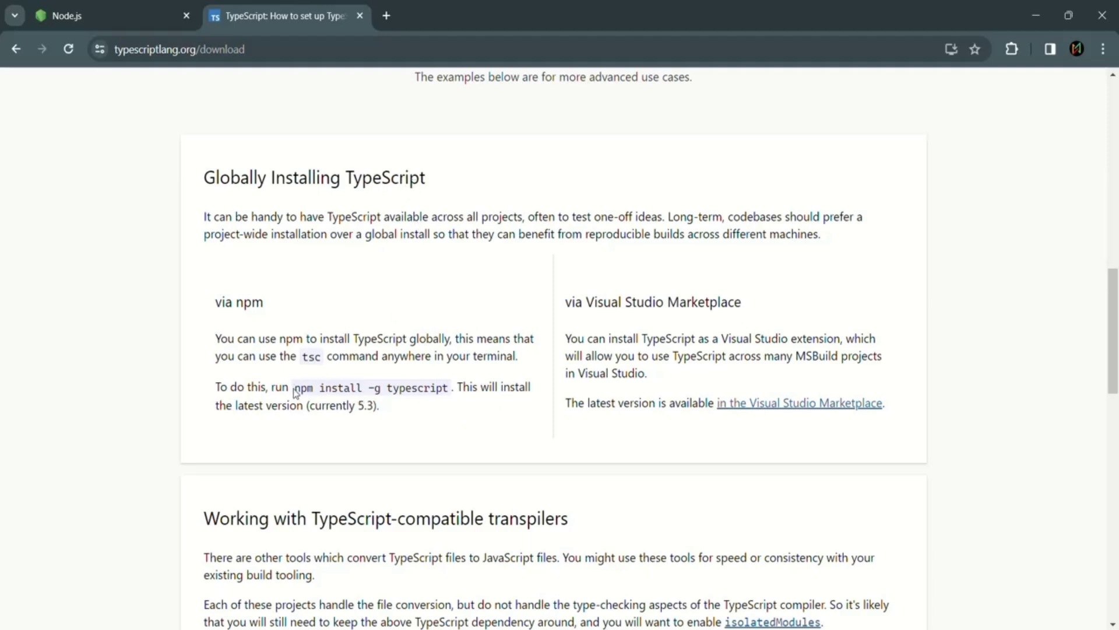
pyautogui.moveTo(298, 388); pyautogui.dragTo(449, 388)
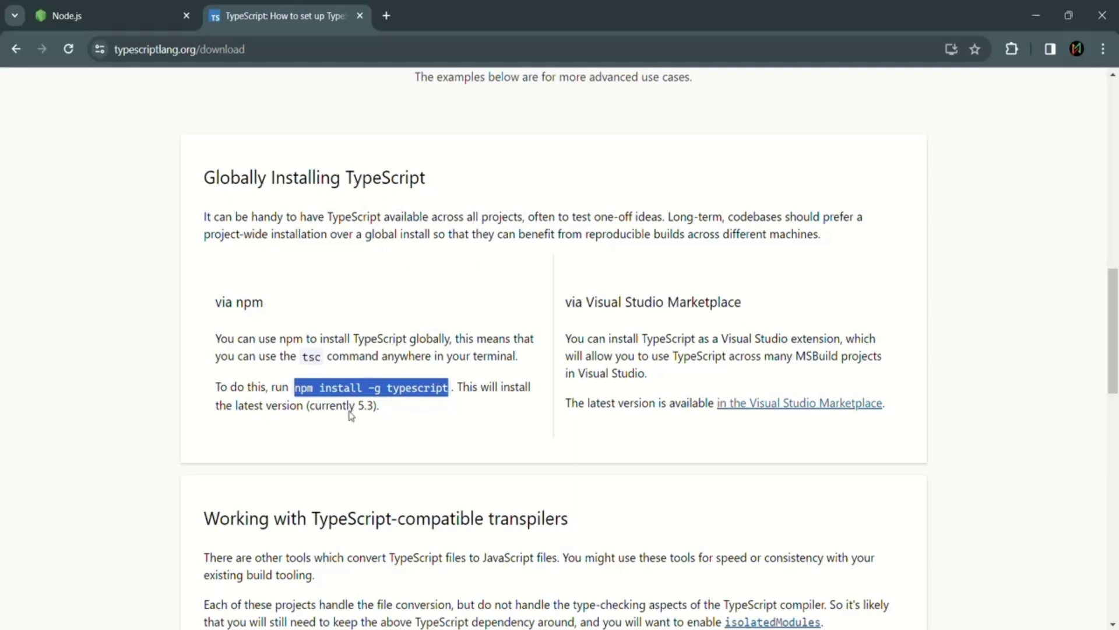
pyautogui.doubleClick(309, 388)
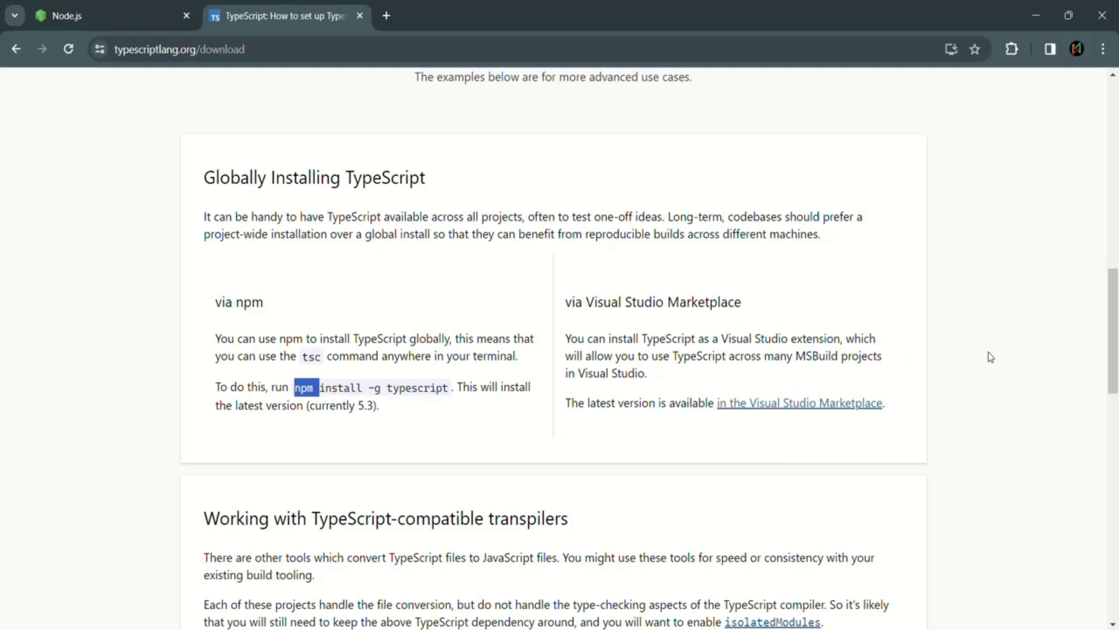
pyautogui.click(101, 19)
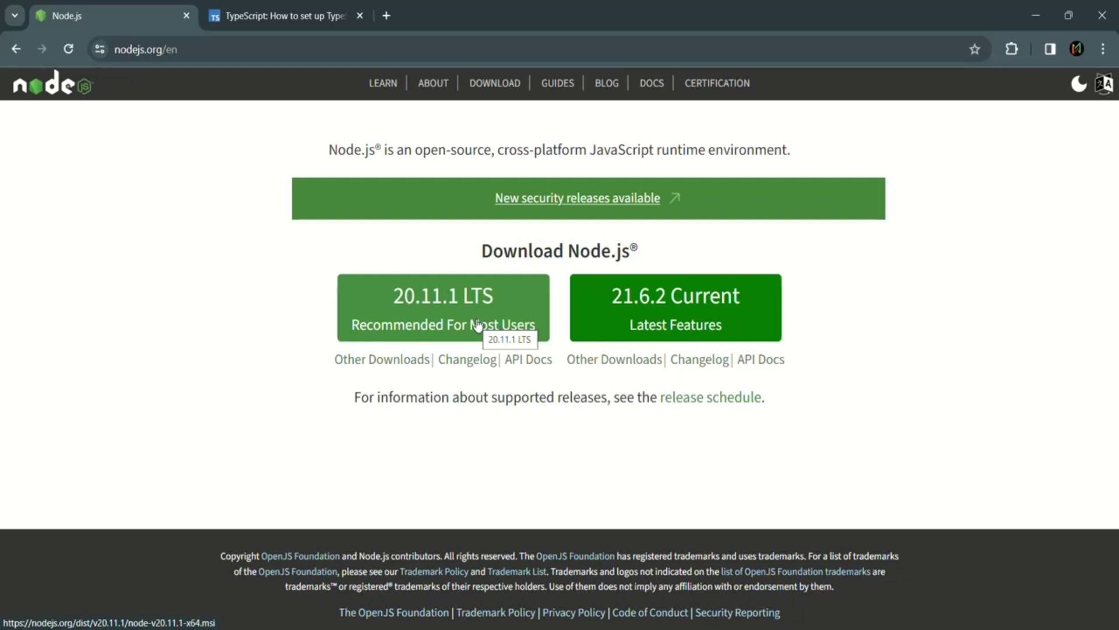
pyautogui.click(294, 15)
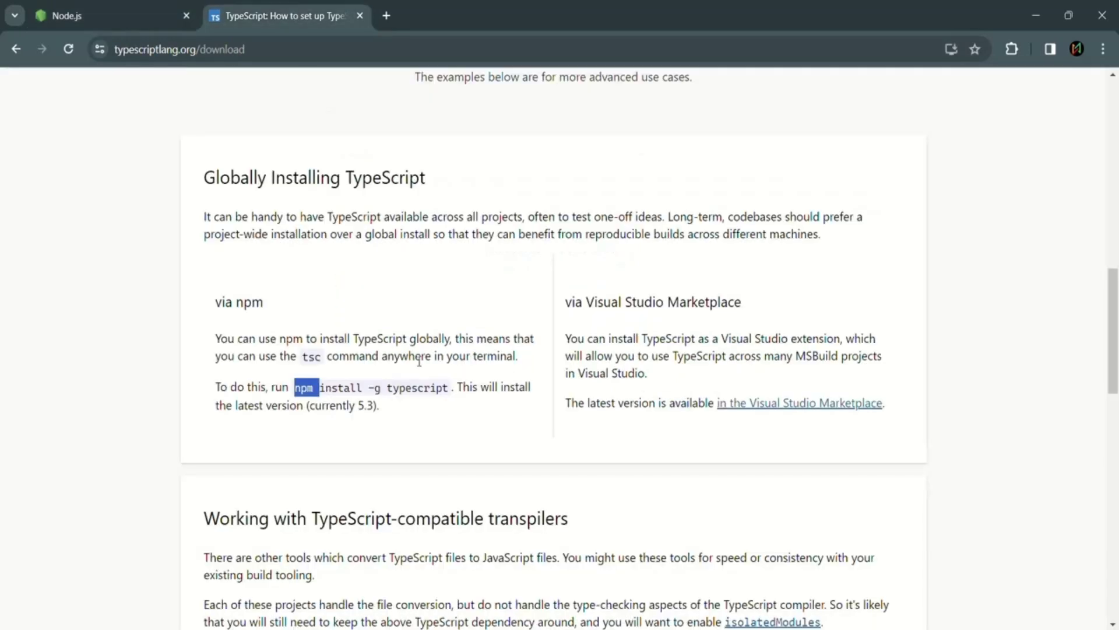
pyautogui.tripleClick(415, 389)
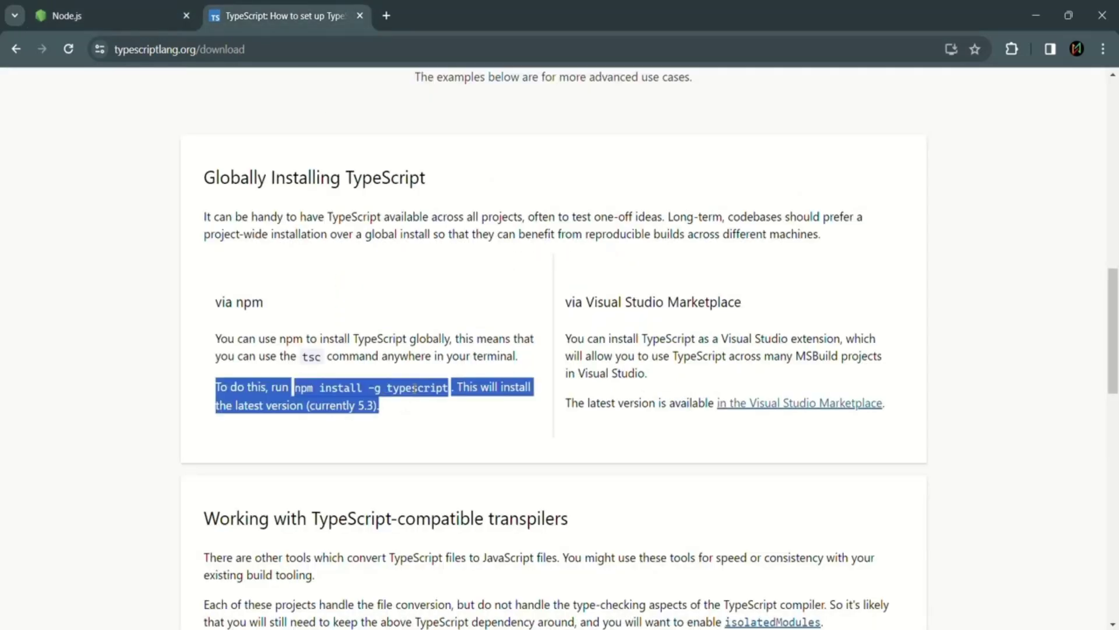
pyautogui.doubleClick(415, 389)
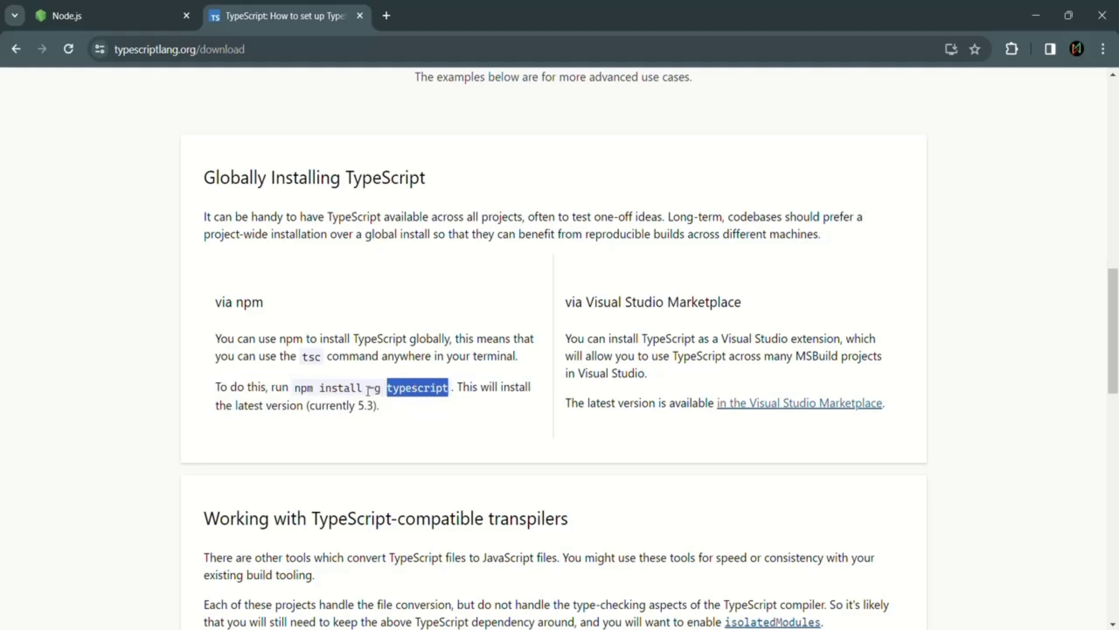
pyautogui.click(298, 387)
pyautogui.moveTo(297, 387); pyautogui.dragTo(315, 388)
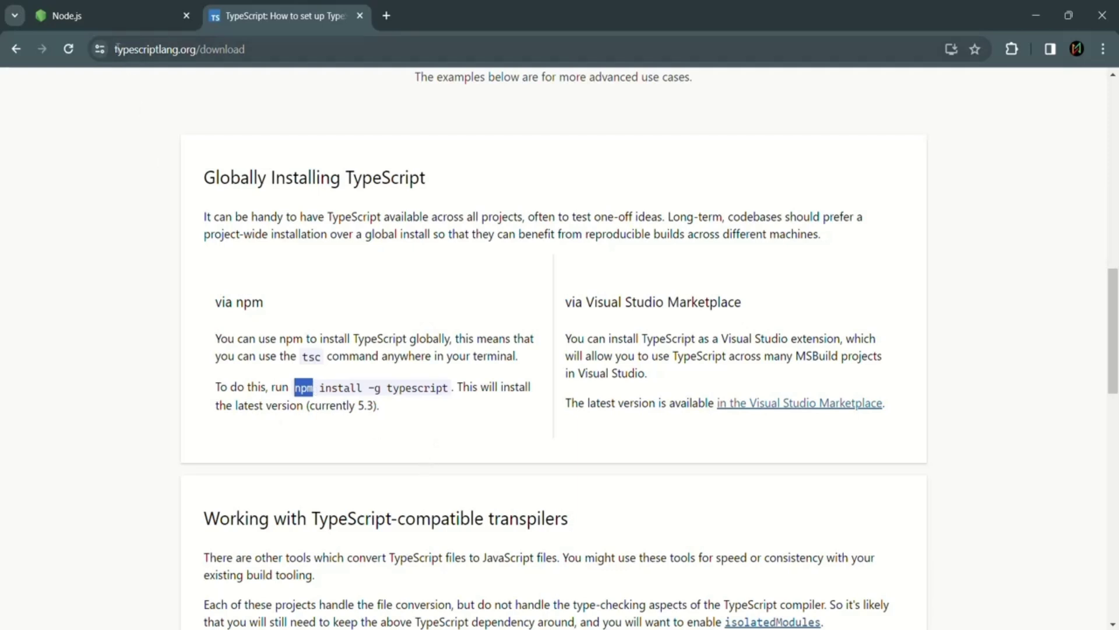
pyautogui.click(104, 16)
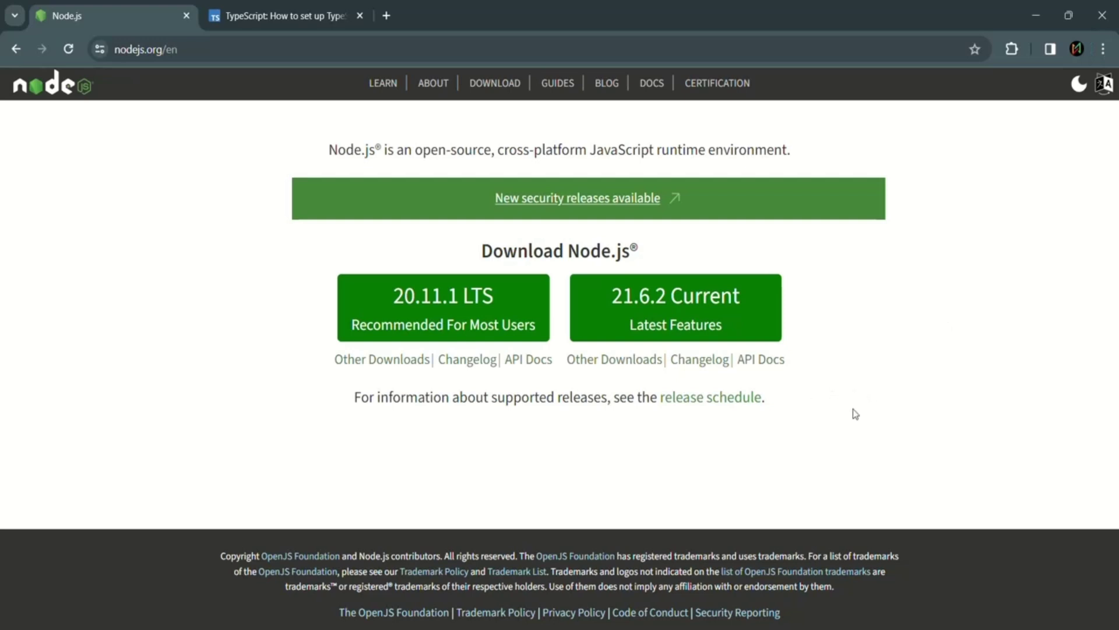
# Step: Launch Command Prompt from Windows search and maximize it
pyautogui.press('super+s')
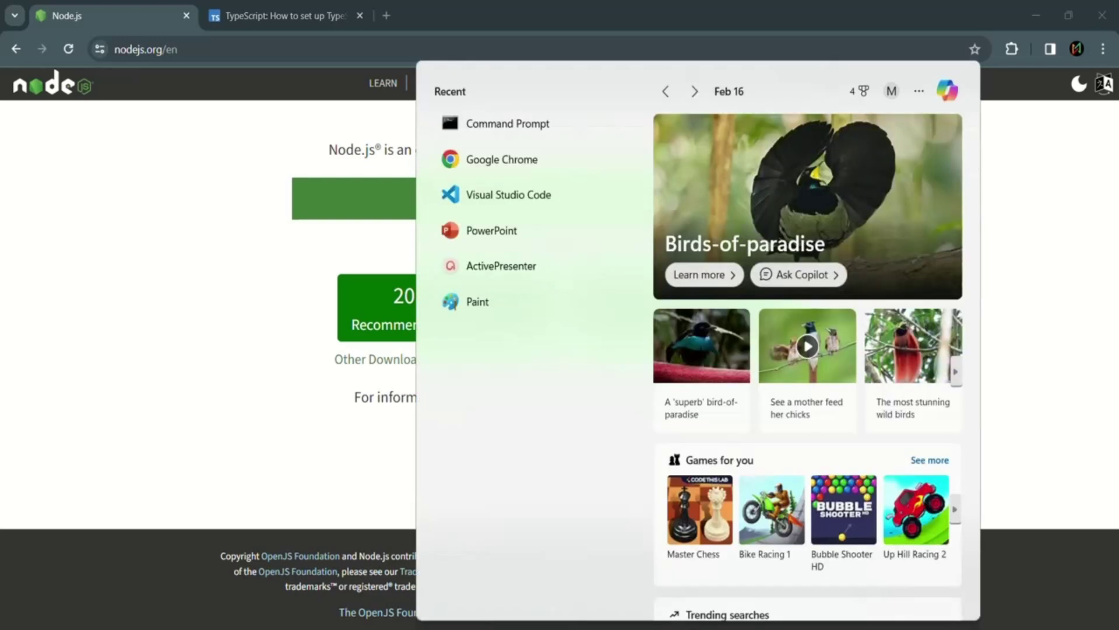
pyautogui.write('com')
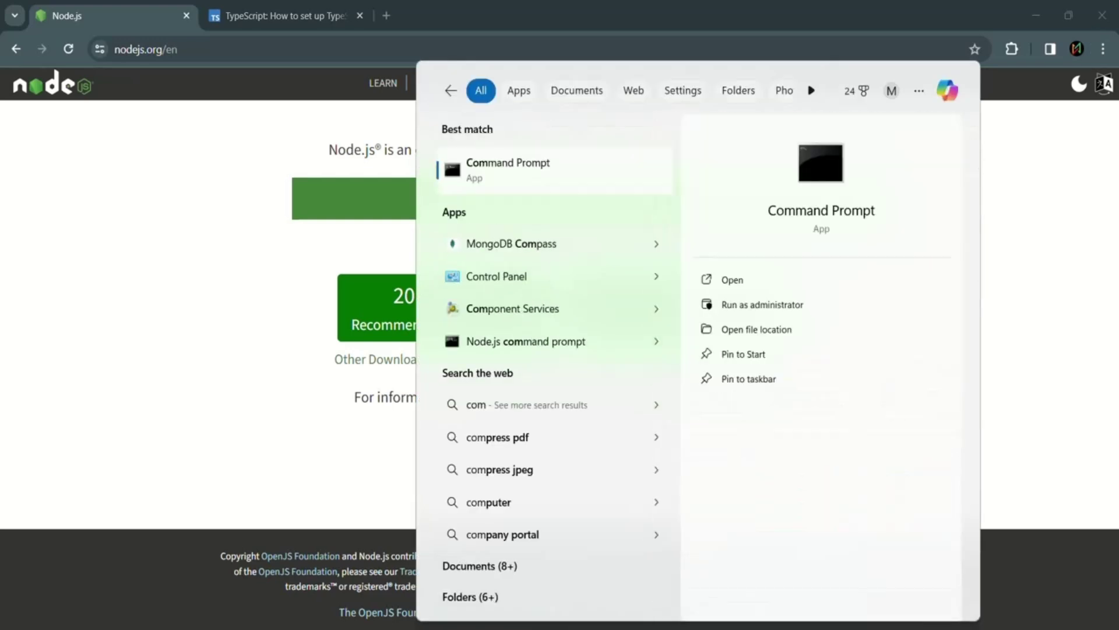
pyautogui.click(577, 181)
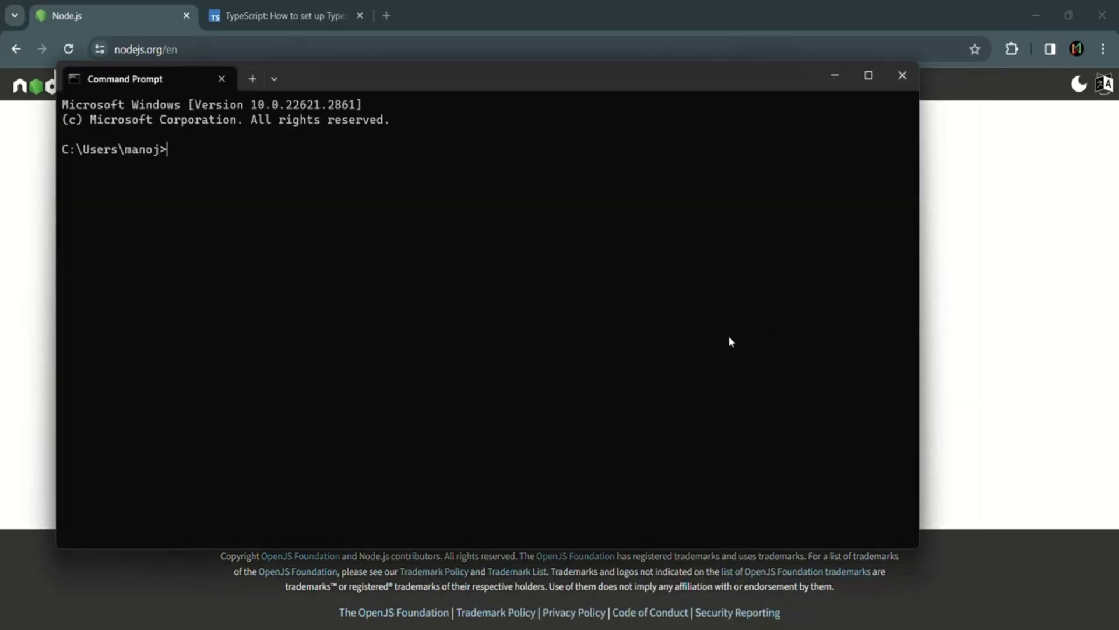
pyautogui.click(869, 76)
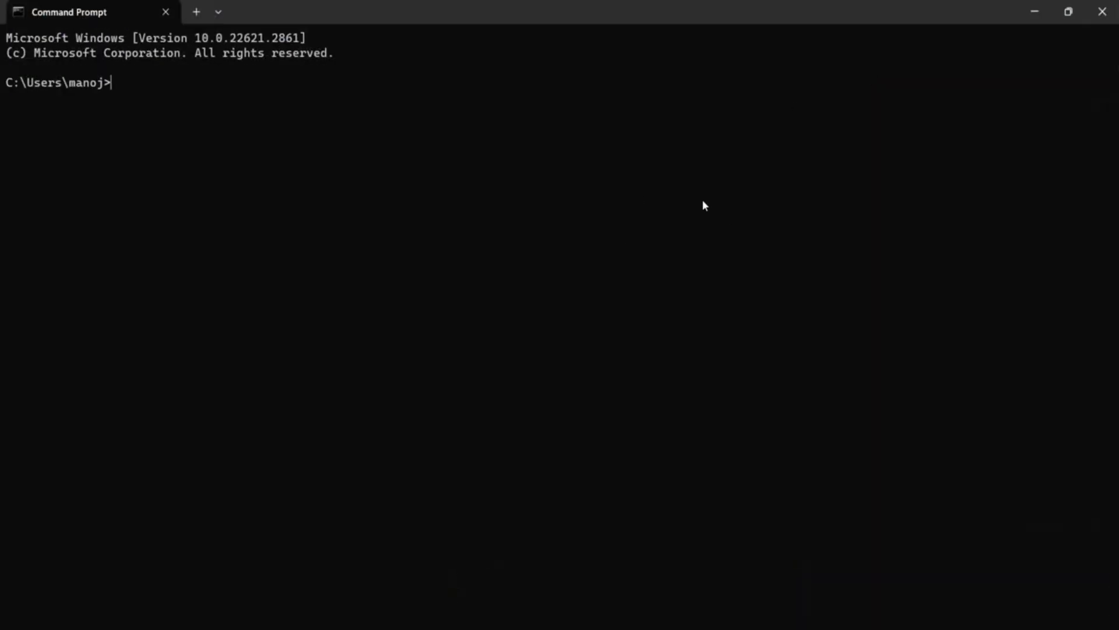
# Step: Run npm --version to confirm 9.8.1, clear the console with cls, and return to Chrome
pyautogui.write('npm --version')
pyautogui.press('Return')
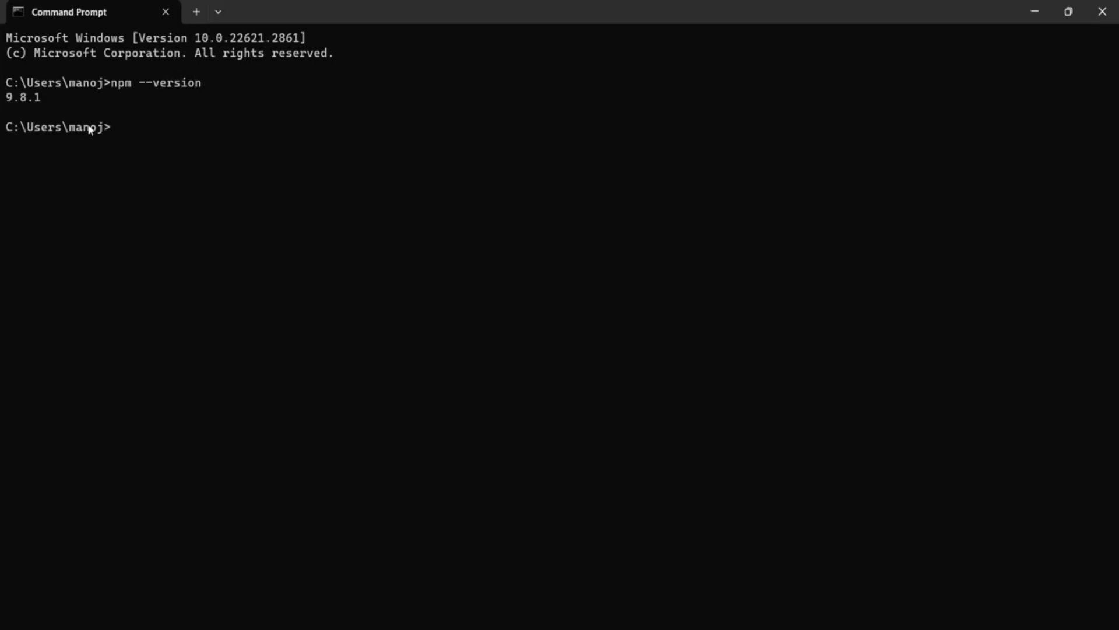
pyautogui.moveTo(41, 98); pyautogui.dragTo(6, 100)
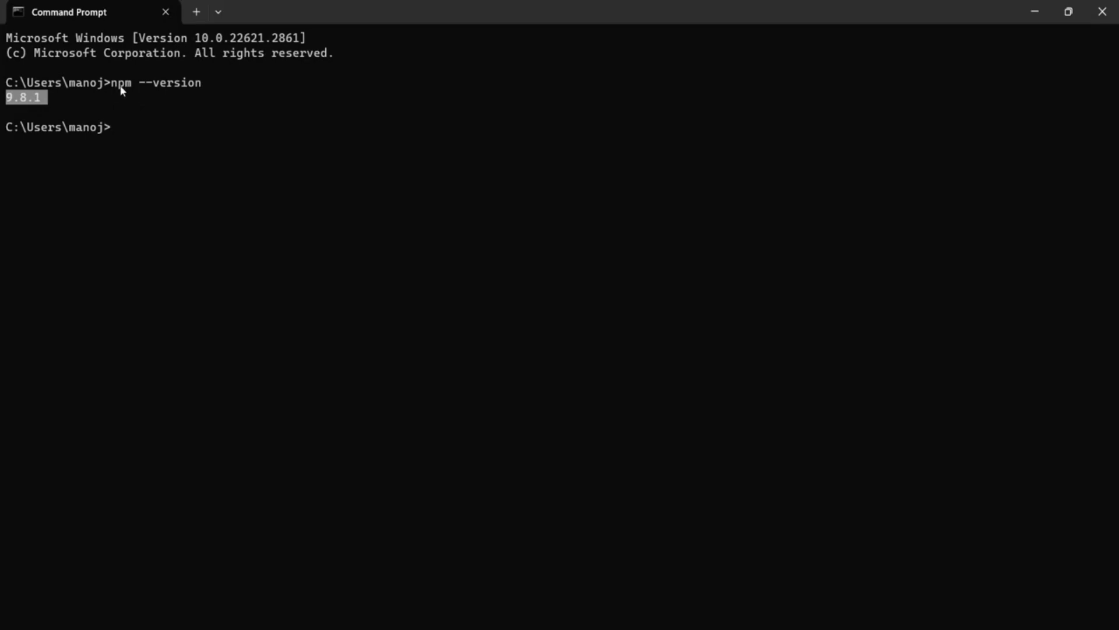
pyautogui.write('cls')
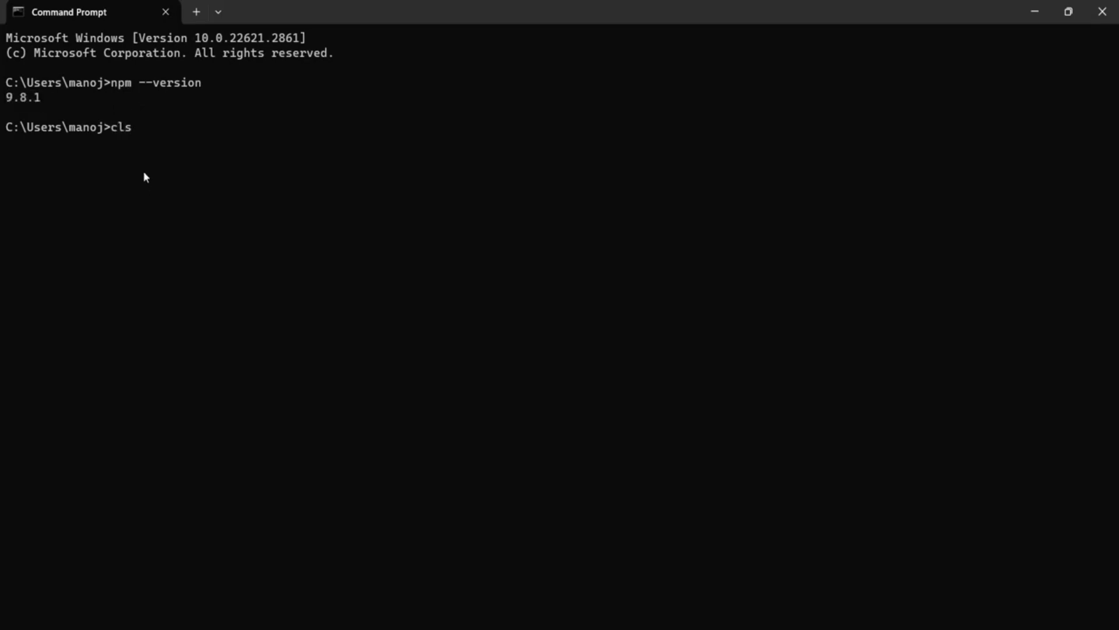
pyautogui.press('Return')
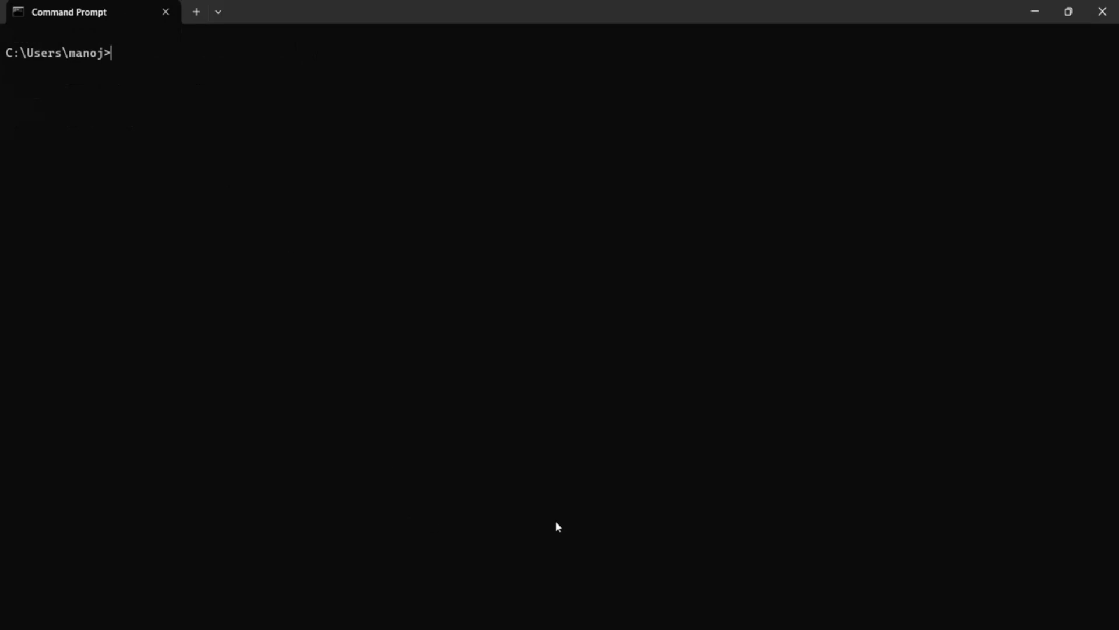
pyautogui.hotkey('alt', 'Tab')
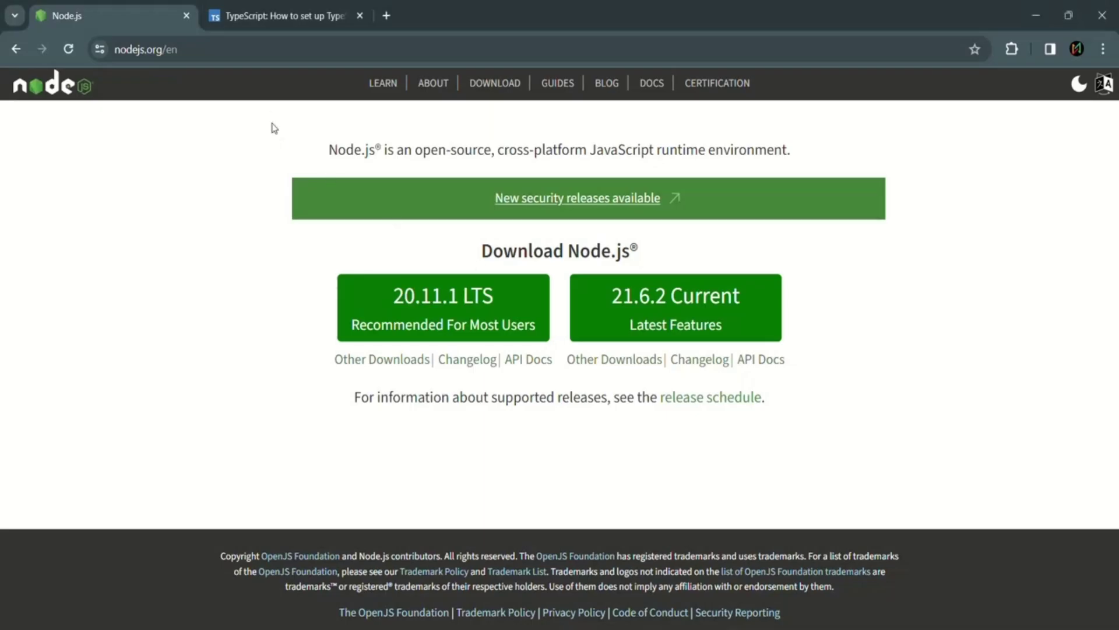
# Step: Back on the TypeScript download page, select the 'npm install -g typescript' command
pyautogui.click(270, 16)
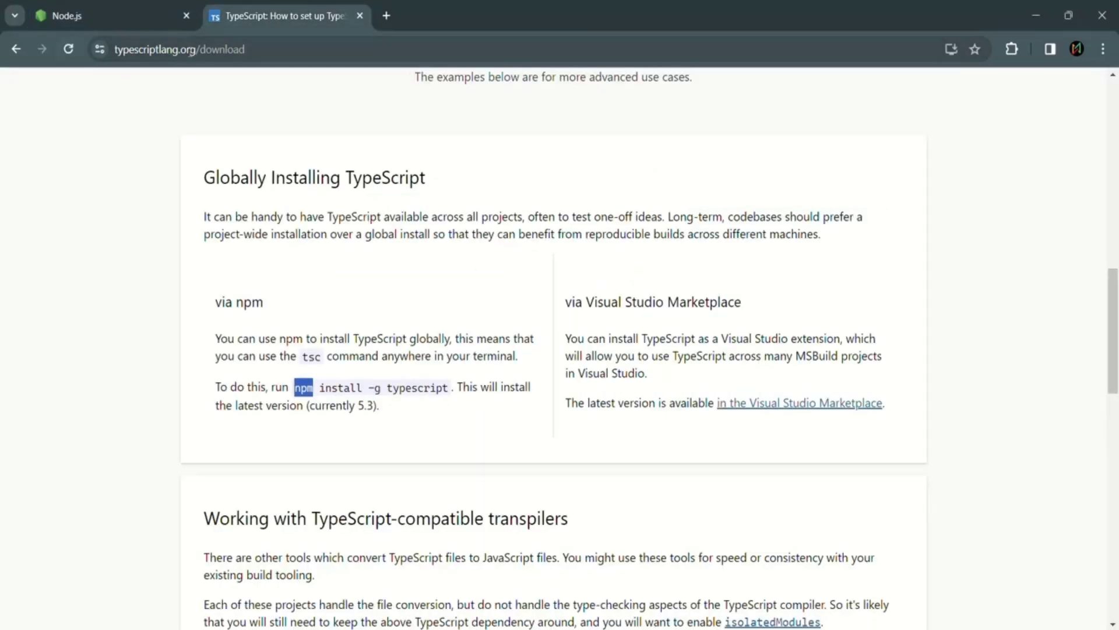
pyautogui.click(450, 401)
pyautogui.moveTo(295, 386); pyautogui.dragTo(449, 387)
pyautogui.hotkey('ctrl', 'c')
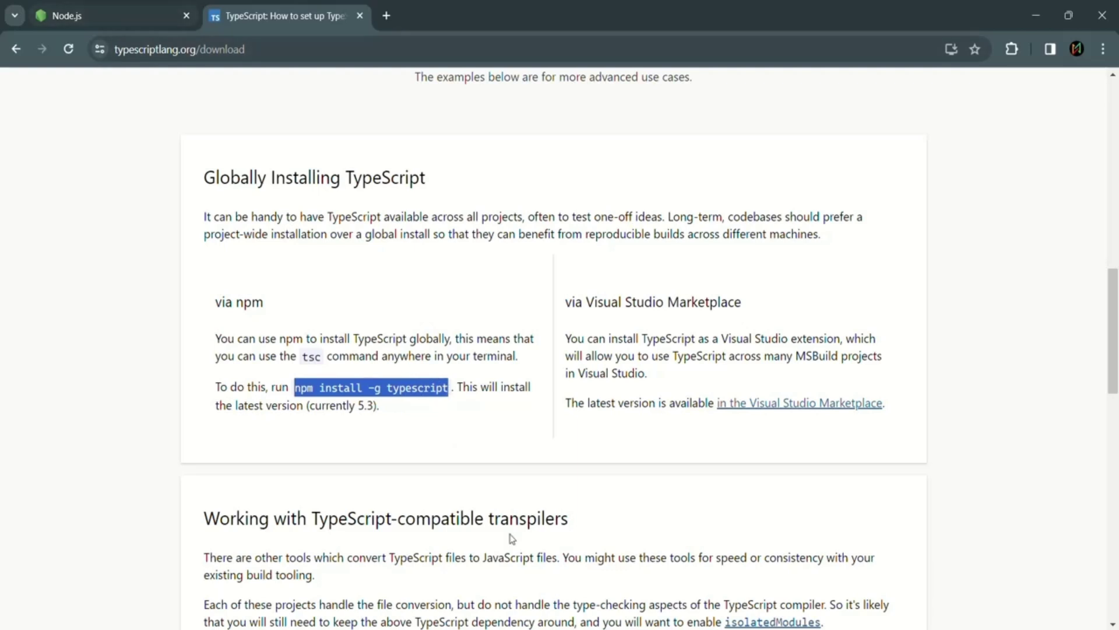
# Step: Paste and run 'npm install -g typescript' in Command Prompt
pyautogui.hotkey('alt', 'Tab')
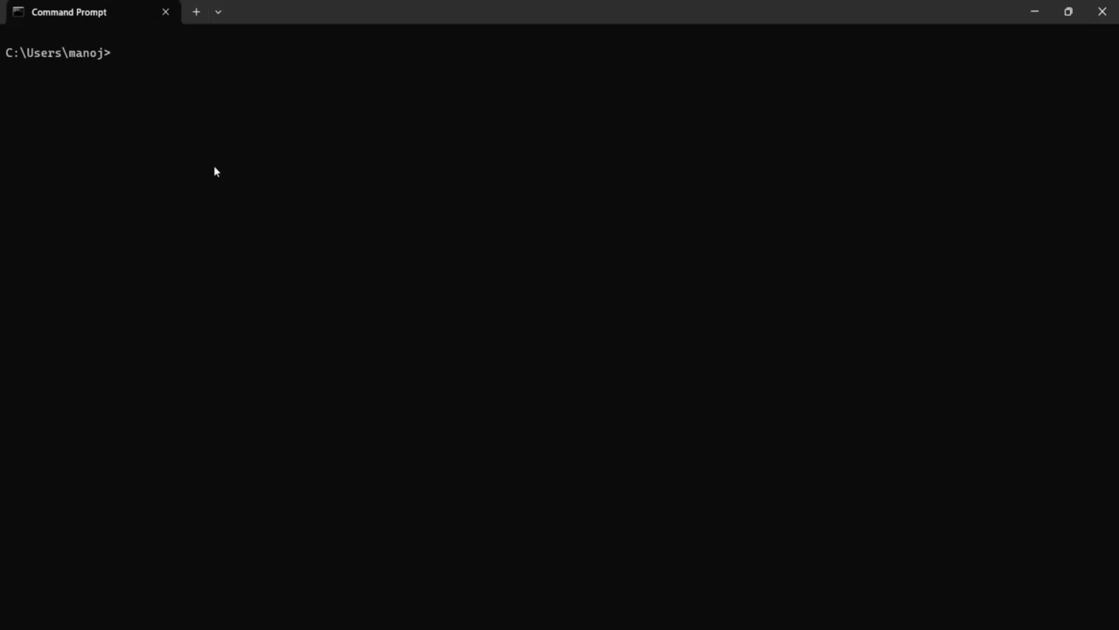
pyautogui.hotkey('ctrl', 'v')
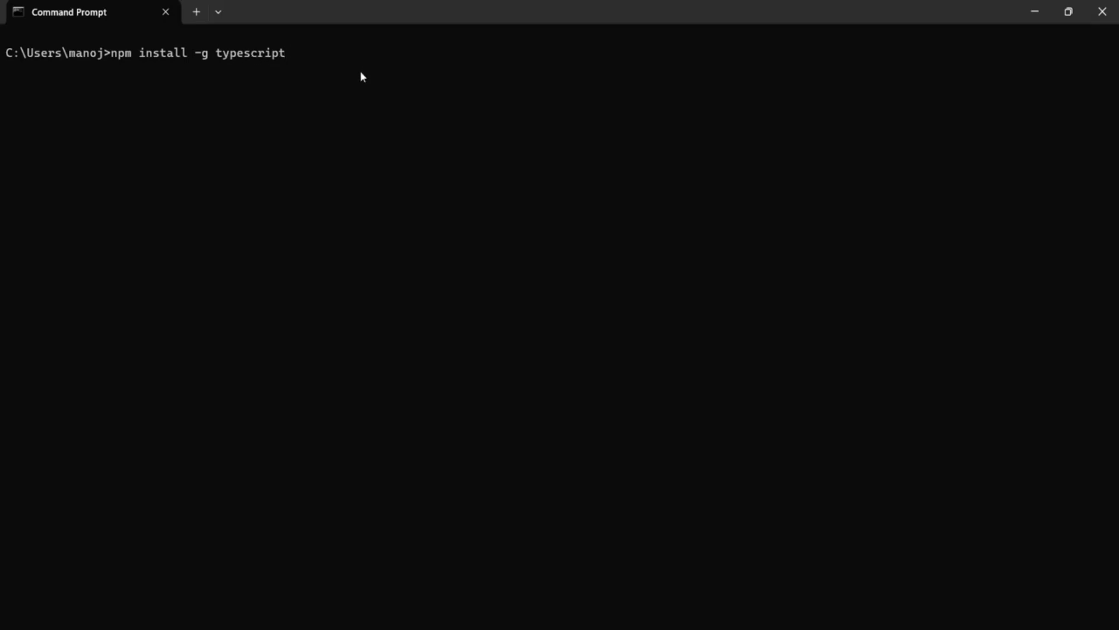
pyautogui.press('Return')
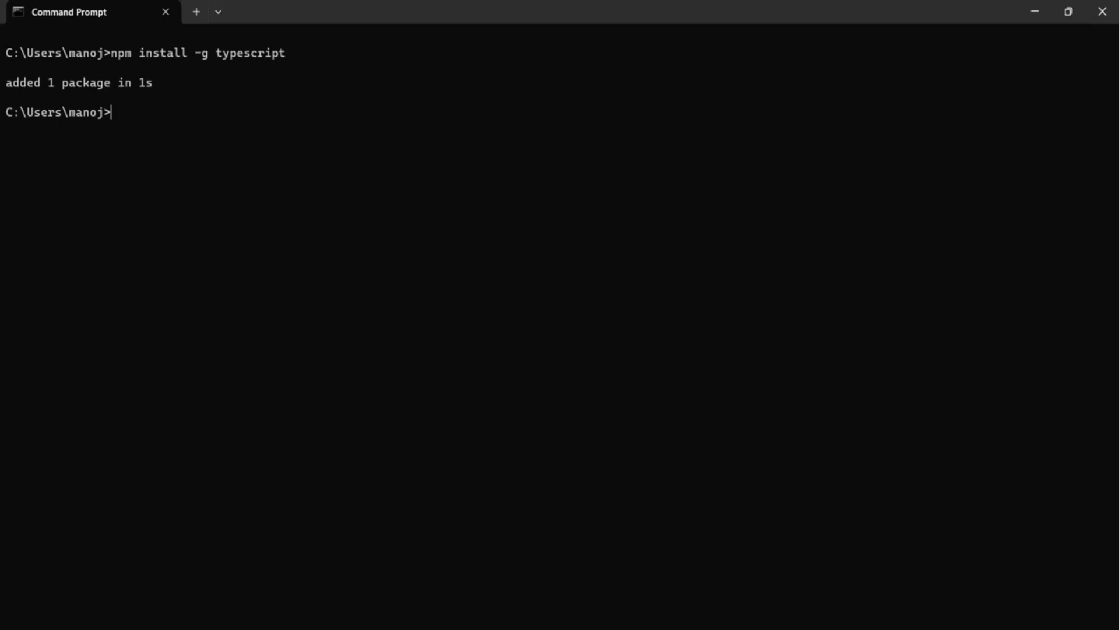
# Step: Launch Visual Studio Code from Windows search
pyautogui.press('super')
pyautogui.write('vs')
pyautogui.click(619, 177)
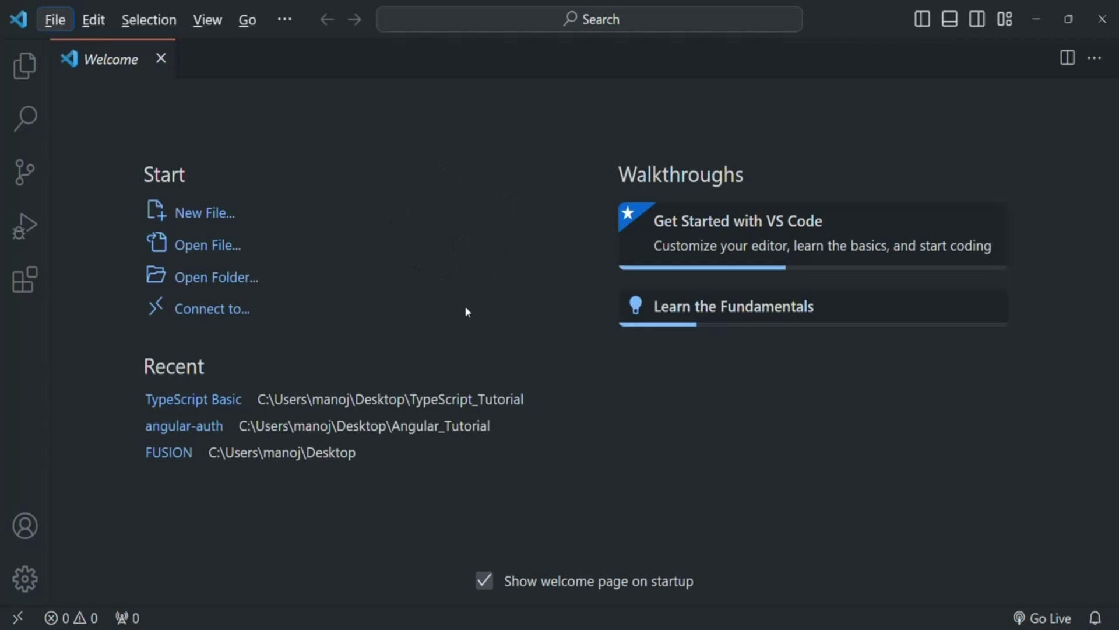
# Step: Open Desktop > TypeScript_Tutorial > TypeScript Basic as the workspace folder
pyautogui.click(55, 19)
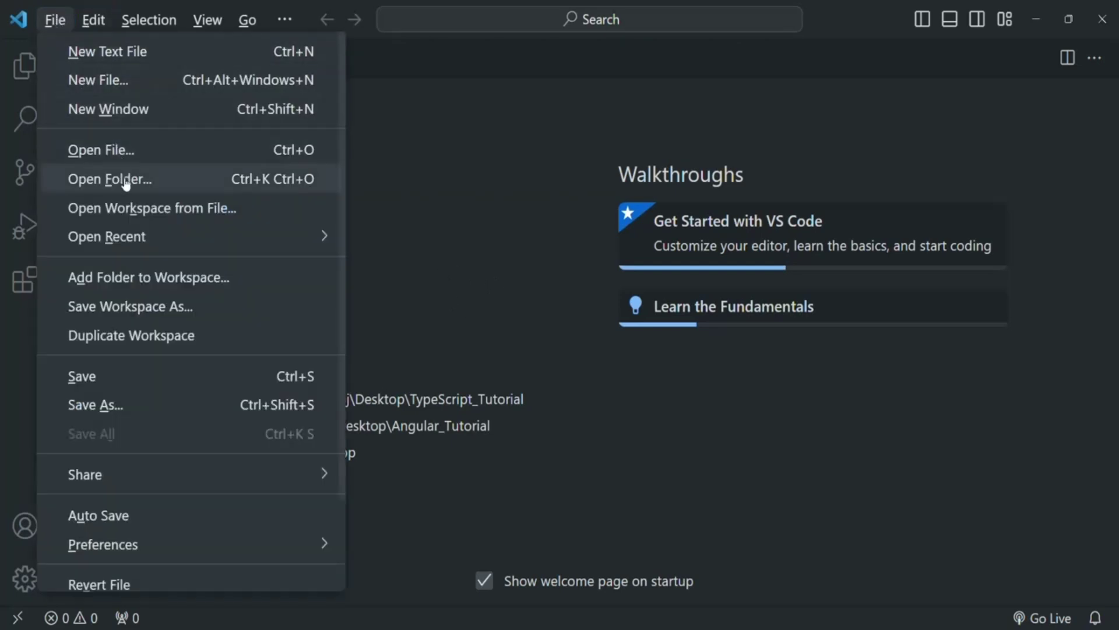
pyautogui.click(145, 182)
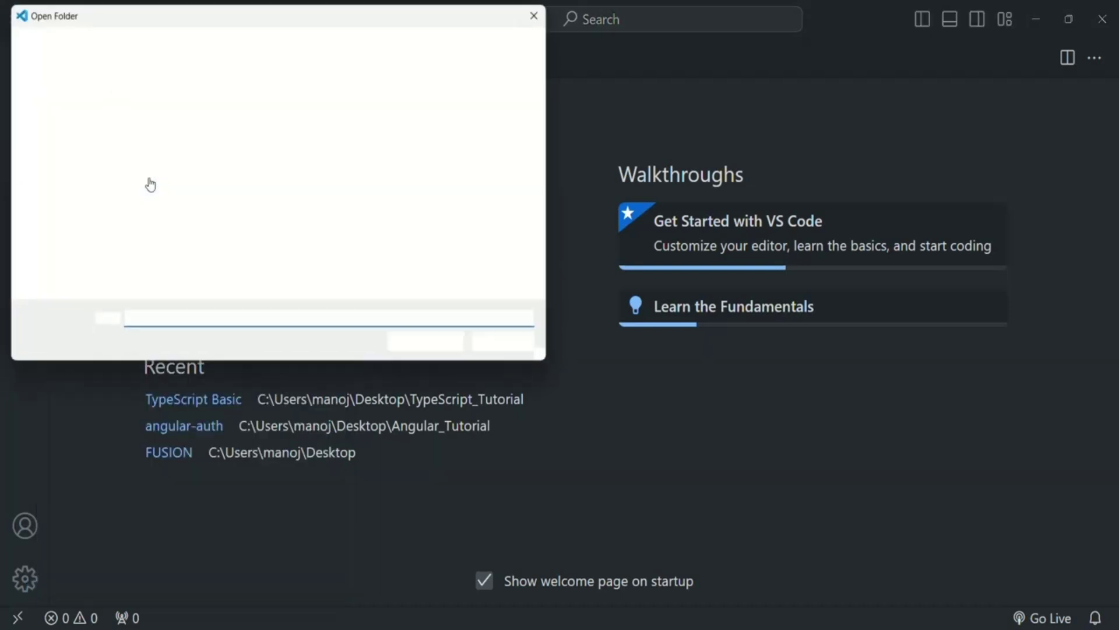
pyautogui.click(61, 155)
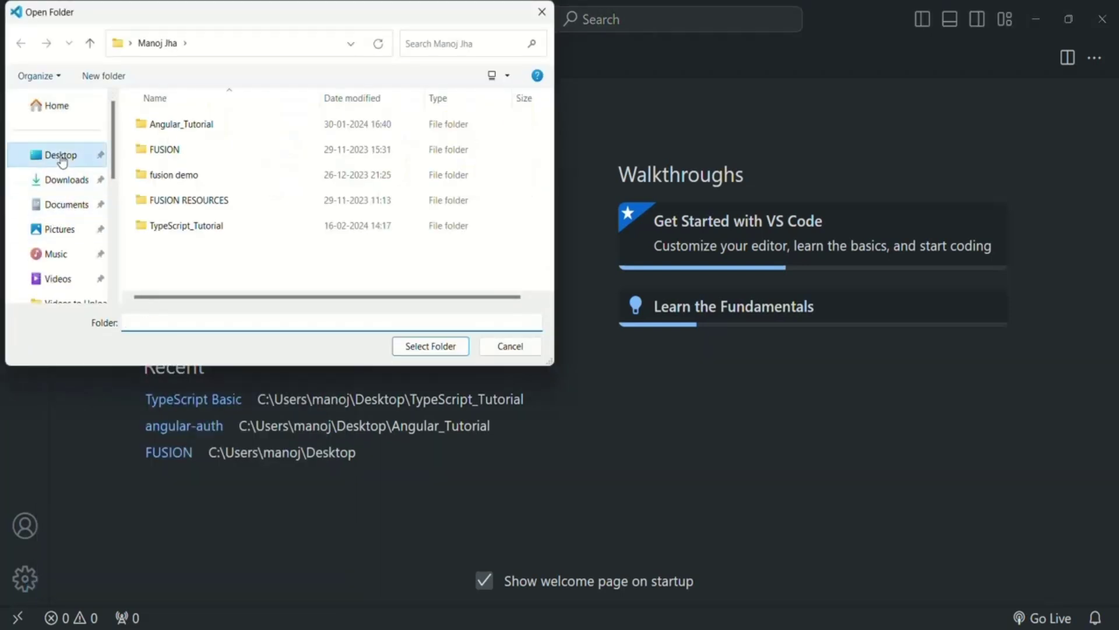
pyautogui.doubleClick(200, 229)
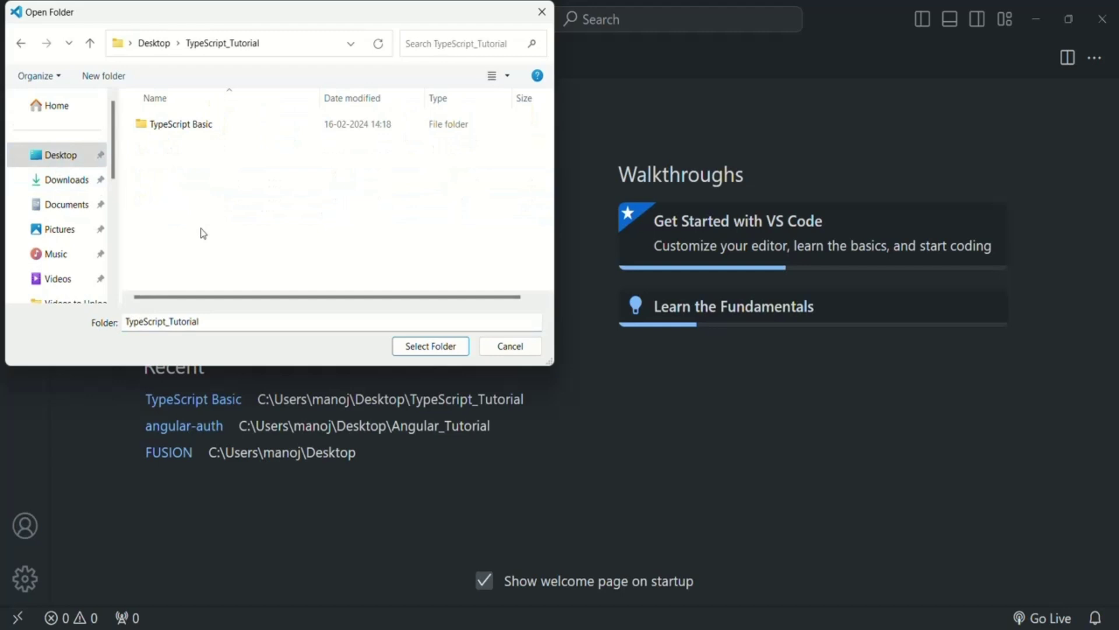
pyautogui.click(215, 128)
pyautogui.click(441, 347)
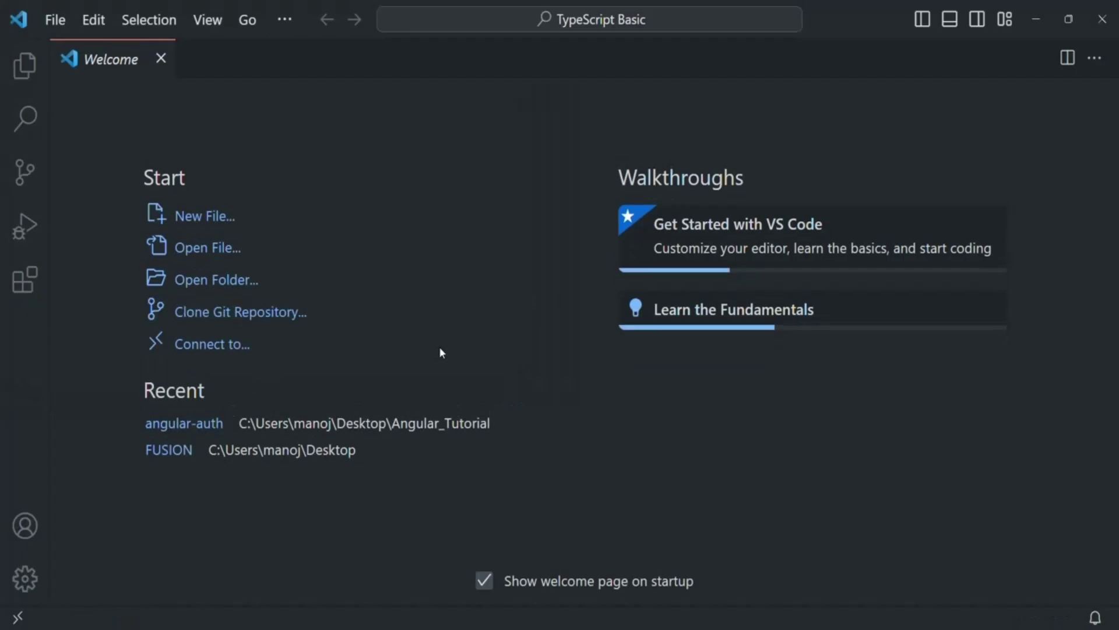
# Step: Close the Welcome tab and show index.html and style.css in the Explorer
pyautogui.click(161, 58)
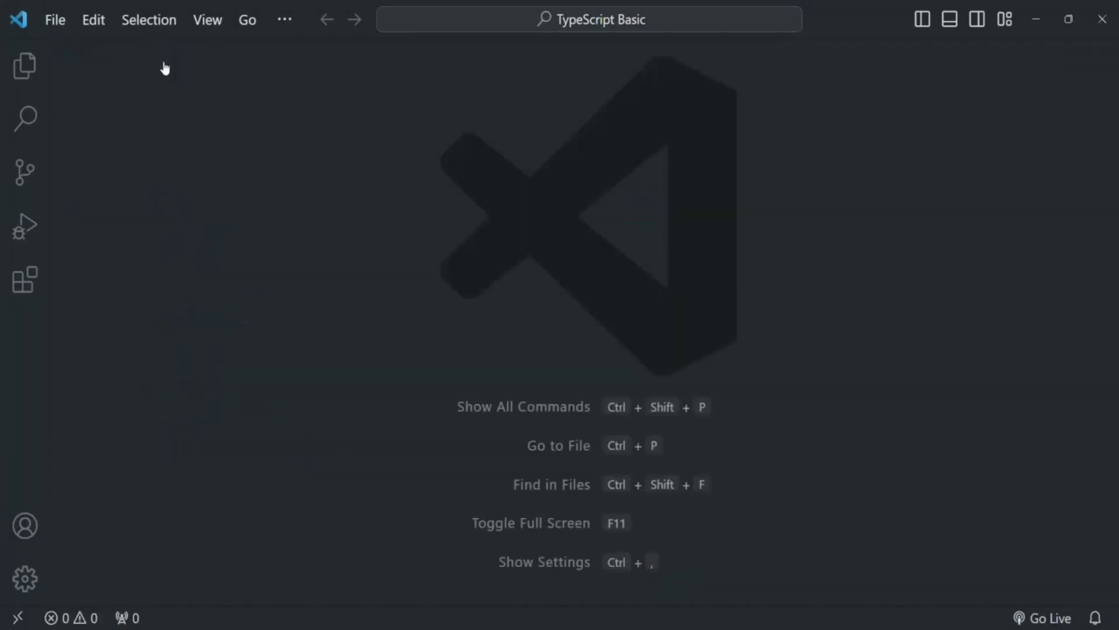
pyautogui.click(33, 69)
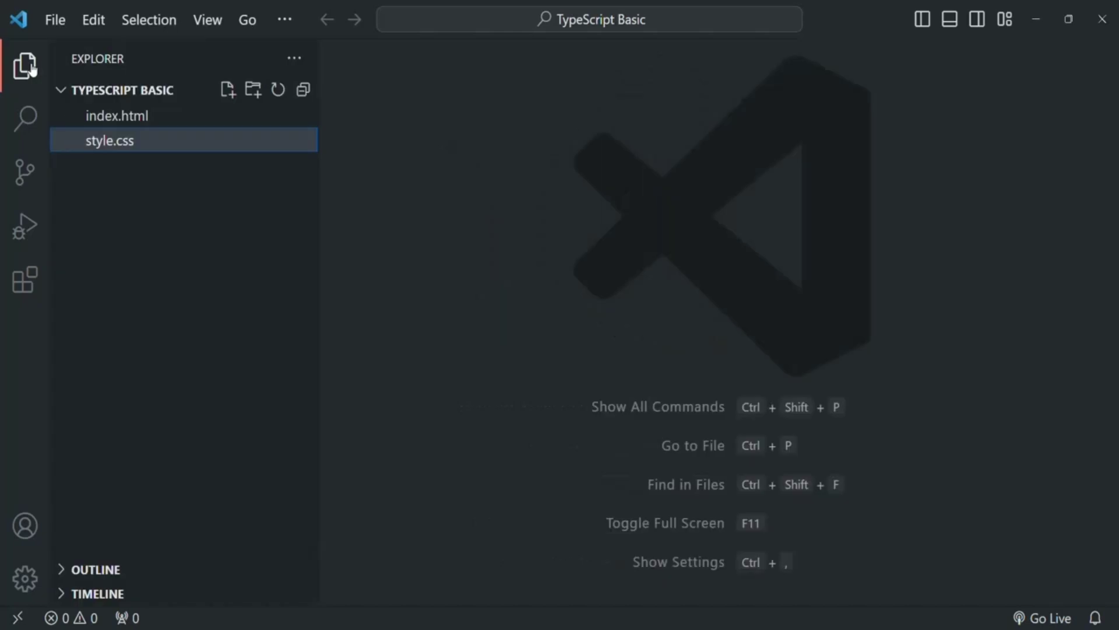
pyautogui.click(389, 239)
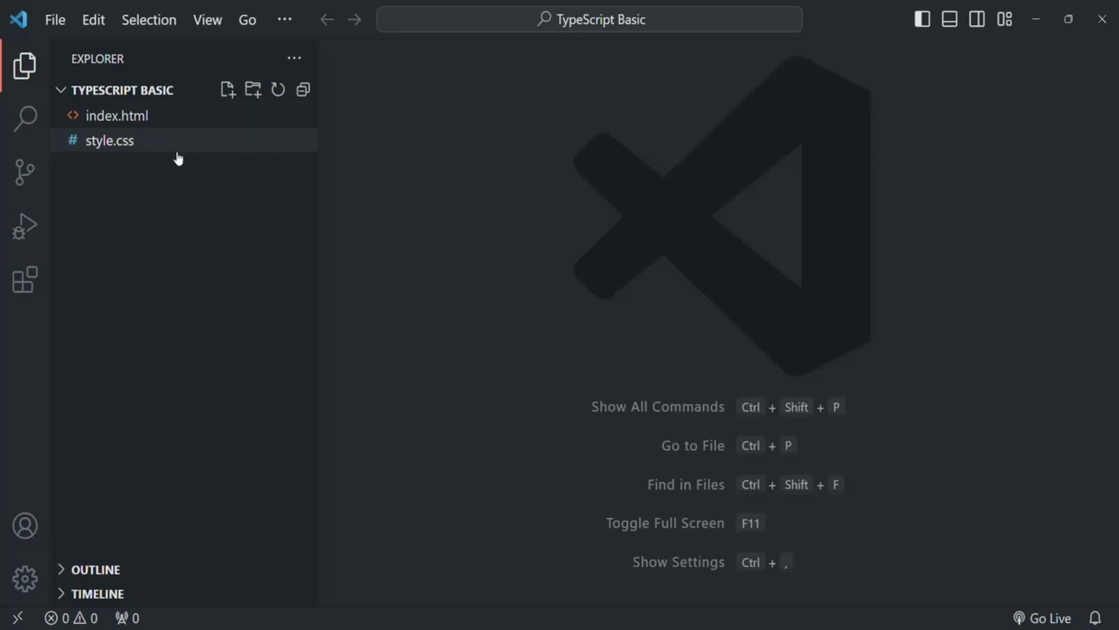
# Step: Run 'Live Server: Open with Live Server' from the Command Palette
pyautogui.click(208, 20)
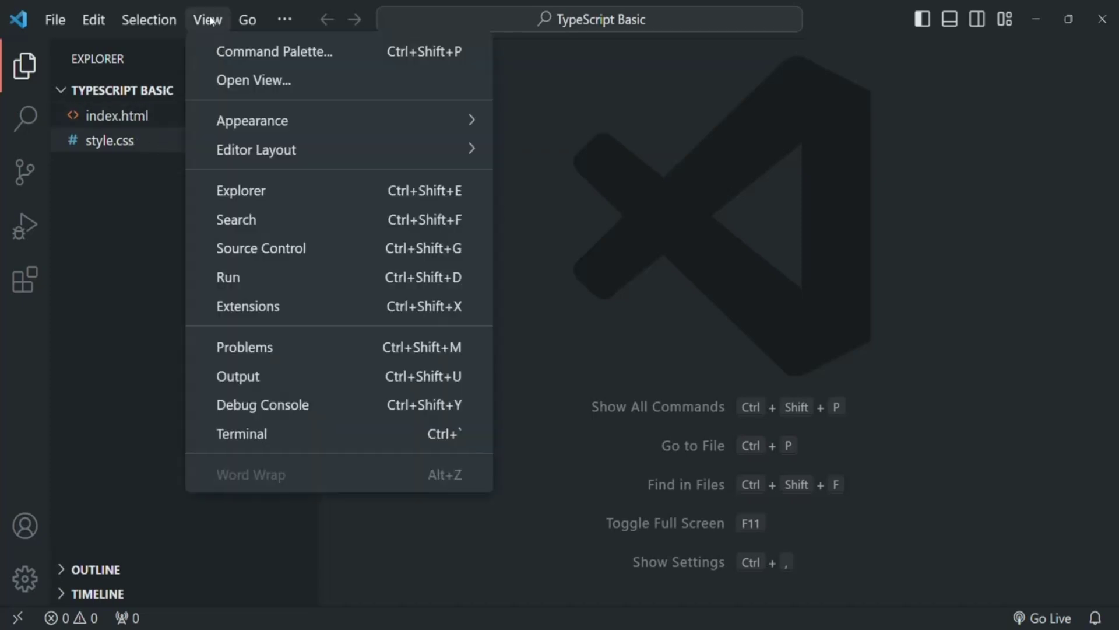
pyautogui.click(283, 58)
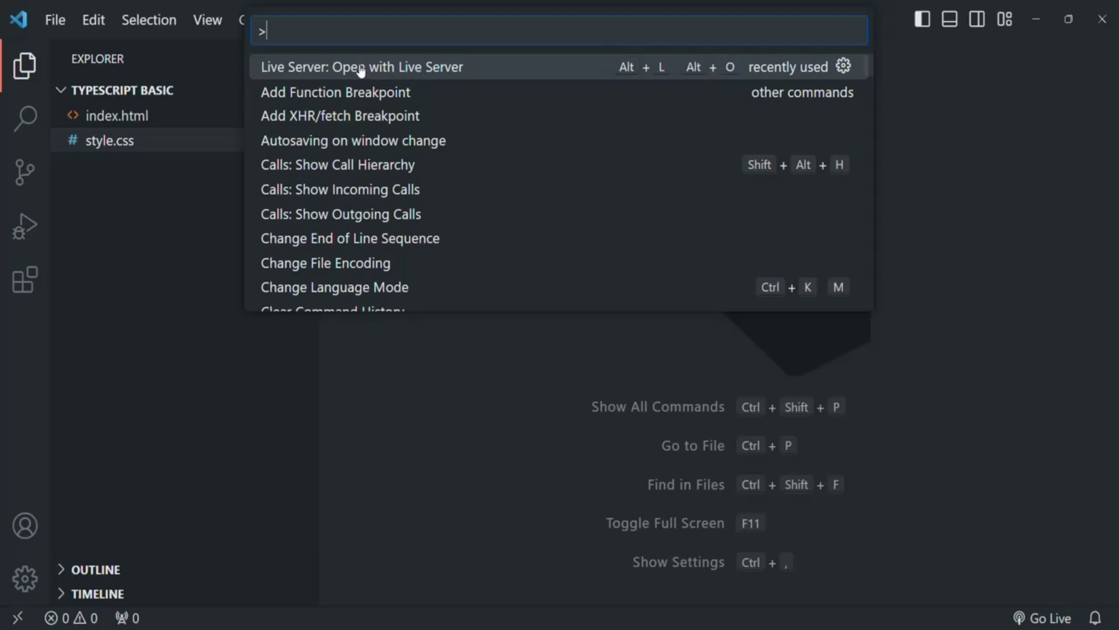
pyautogui.click(422, 71)
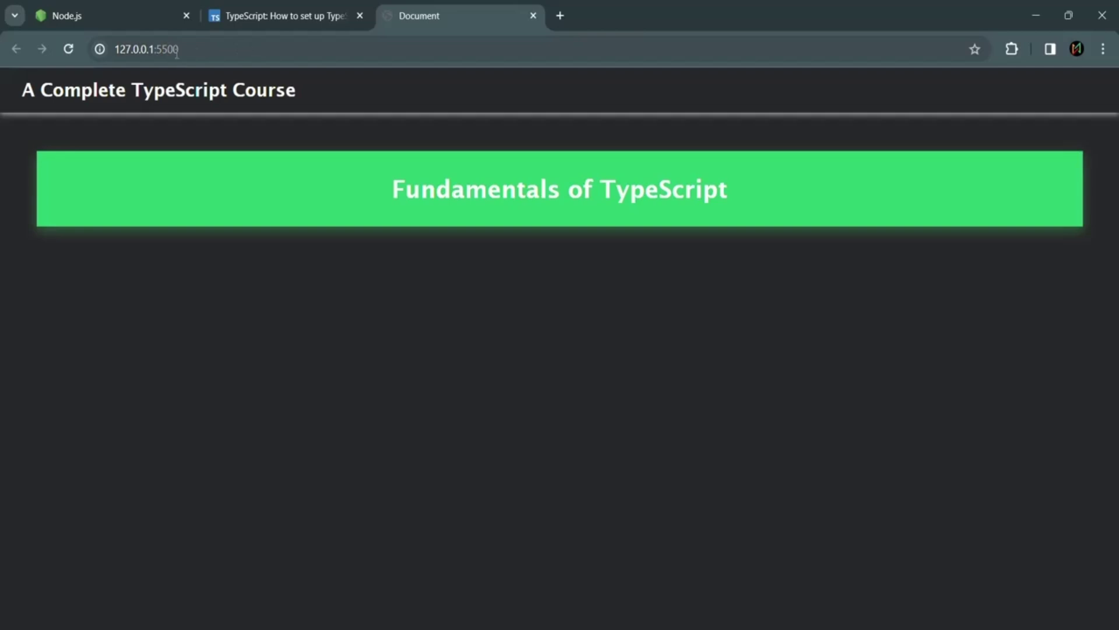
# Step: Point out the 127.0.0.1 host and :5500 port, then close the TypeScript and Node.js tabs
pyautogui.moveTo(153, 49); pyautogui.dragTo(111, 49)
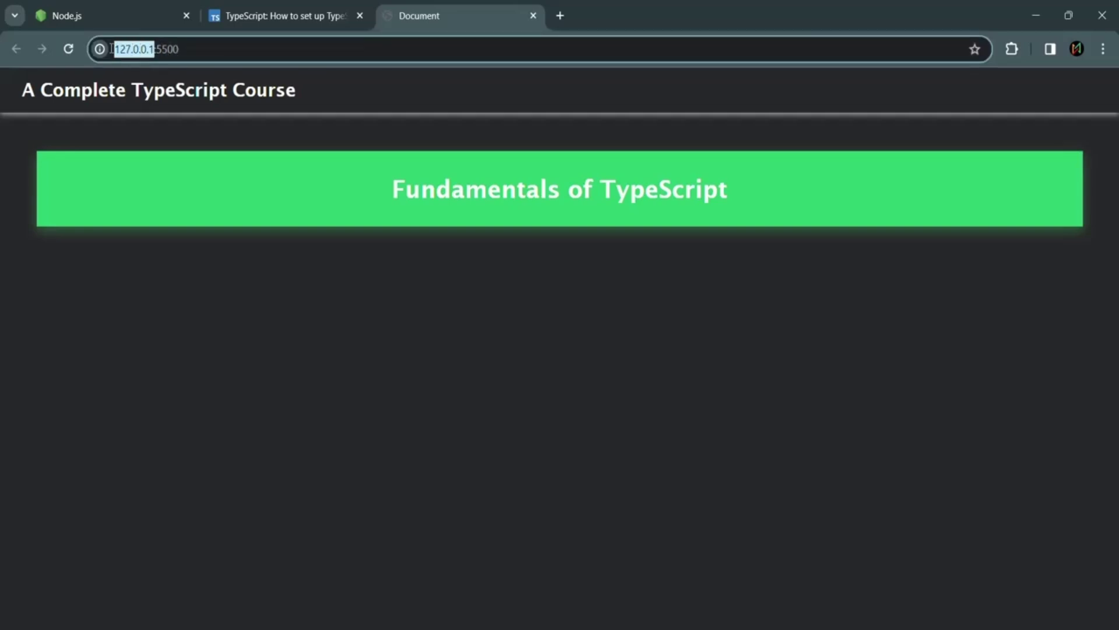
pyautogui.click(194, 49)
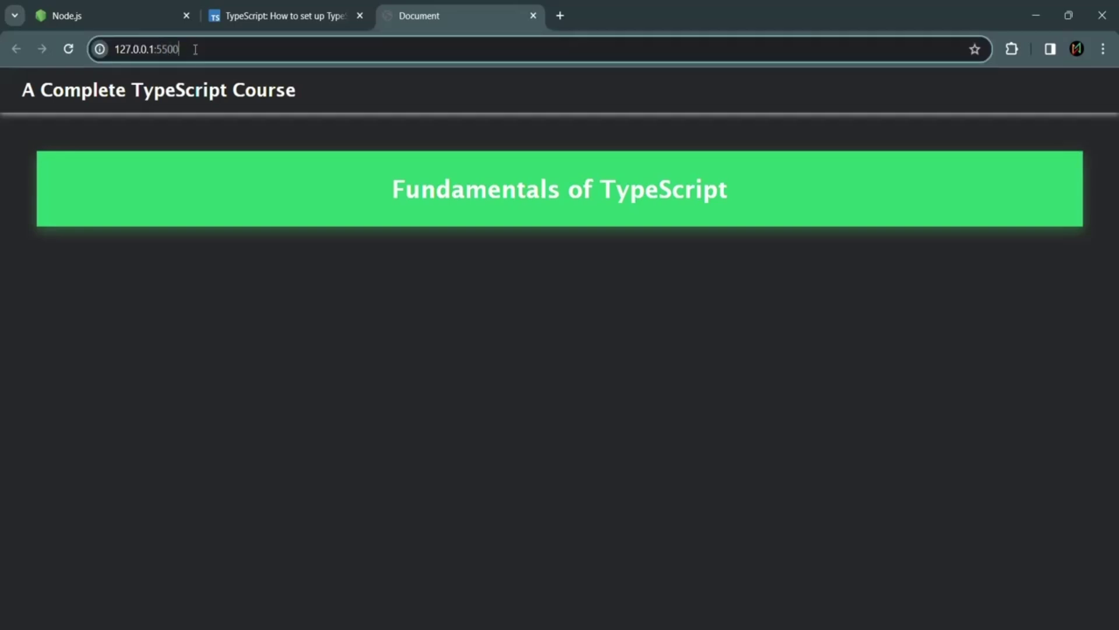
pyautogui.moveTo(195, 49); pyautogui.dragTo(156, 48)
pyautogui.click(415, 289)
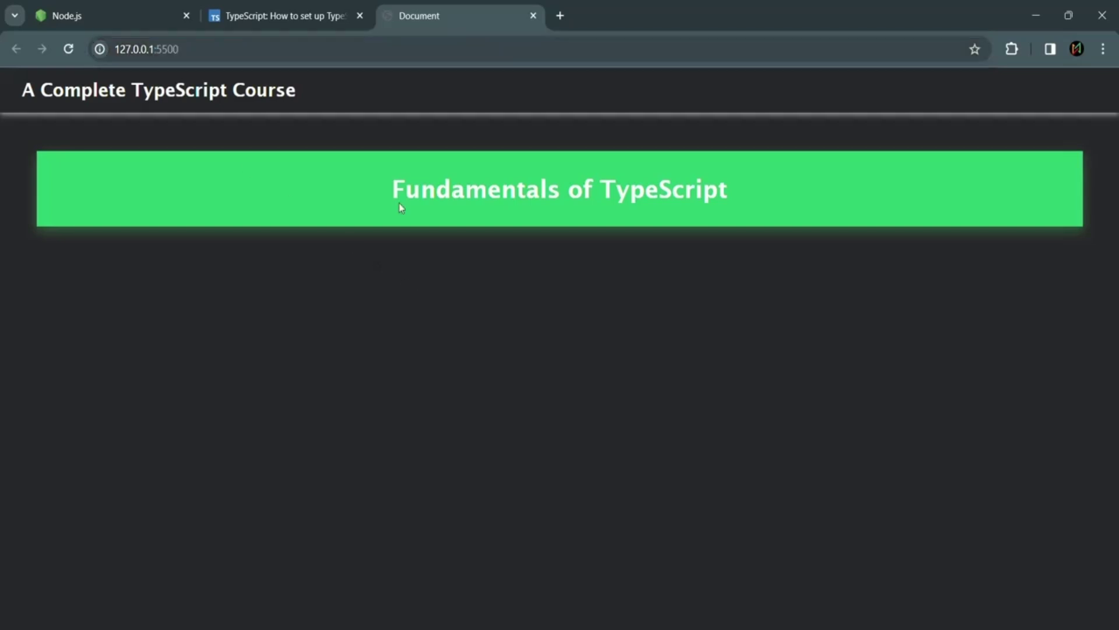
pyautogui.click(360, 16)
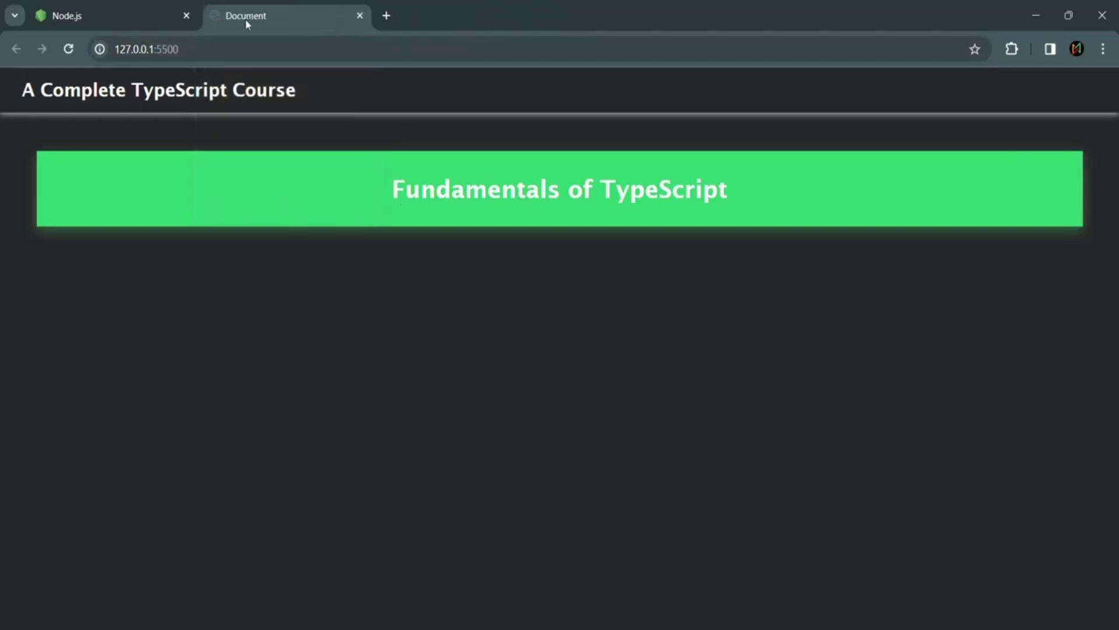
pyautogui.click(187, 16)
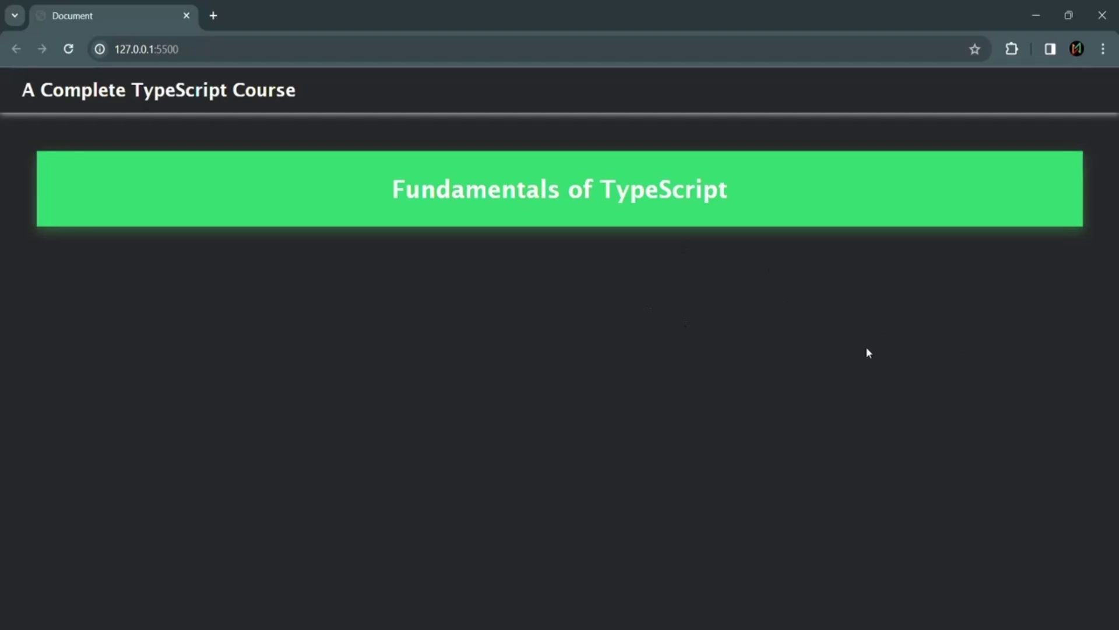
# Step: Place VS Code on the left edge and widen Chrome's course page on the right
pyautogui.click(1071, 16)
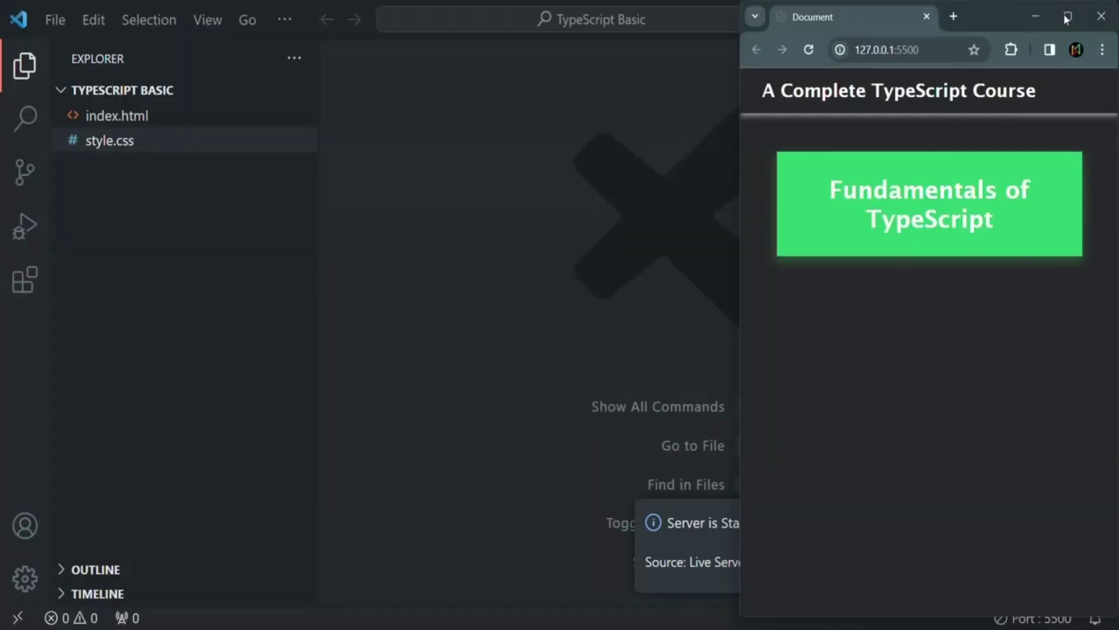
pyautogui.click(649, 198)
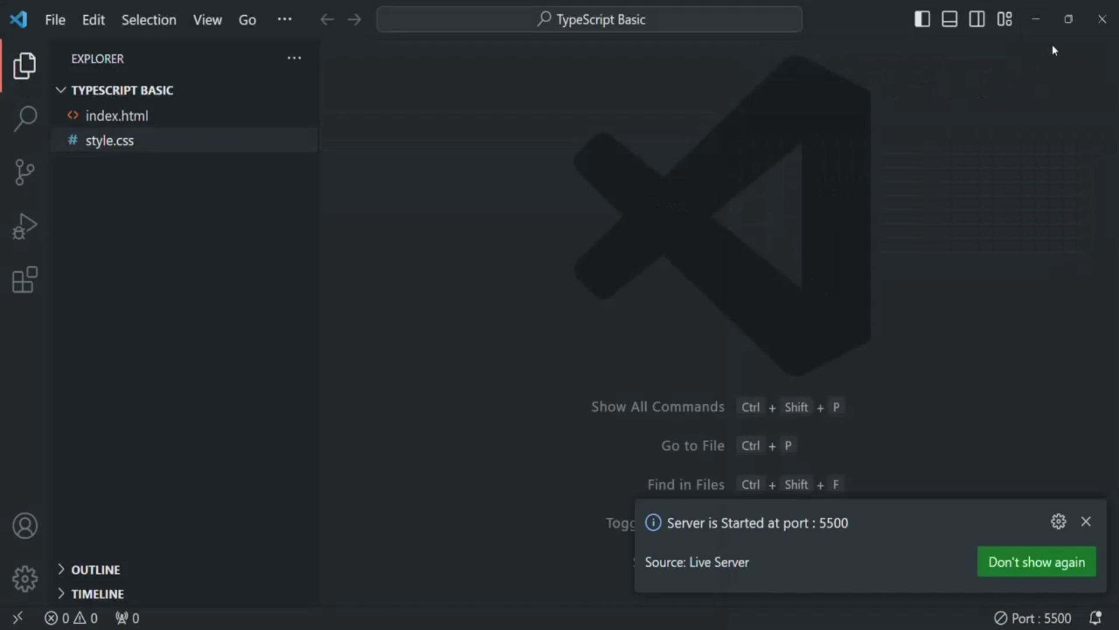
pyautogui.click(1068, 19)
pyautogui.moveTo(187, 250); pyautogui.dragTo(1, 251)
pyautogui.moveTo(934, 311); pyautogui.dragTo(725, 309)
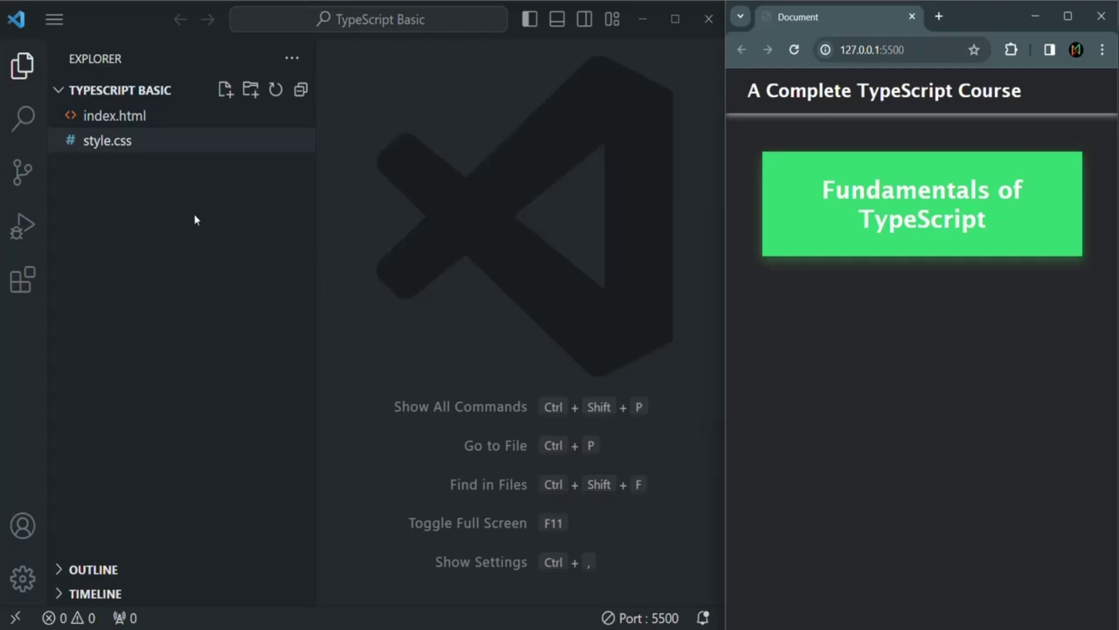
# Step: Create app.ts containing console.log('Hello, World!'); and hide the Explorer sidebar
pyautogui.click(226, 93)
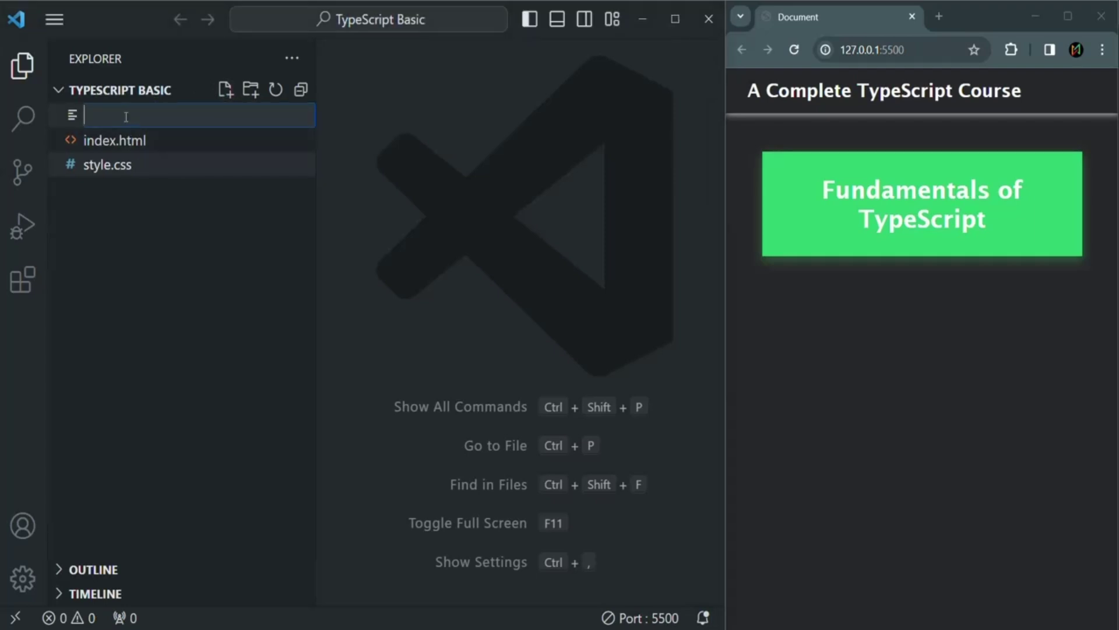
pyautogui.write('app.ts')
pyautogui.doubleClick(119, 116)
pyautogui.click(129, 115)
pyautogui.press('Return')
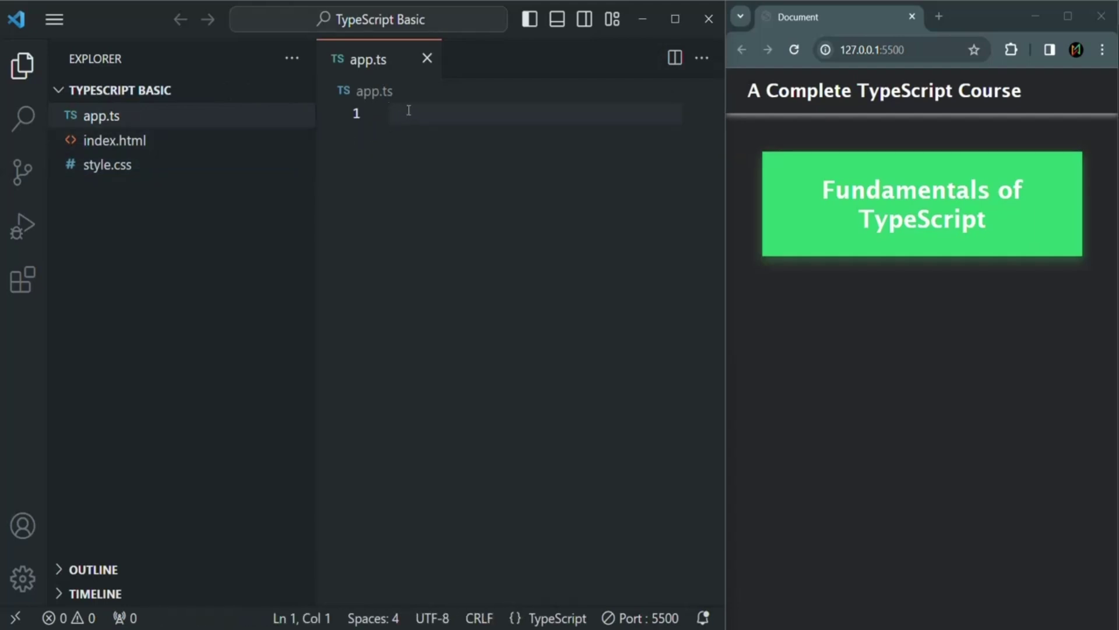
pyautogui.write('console.log')
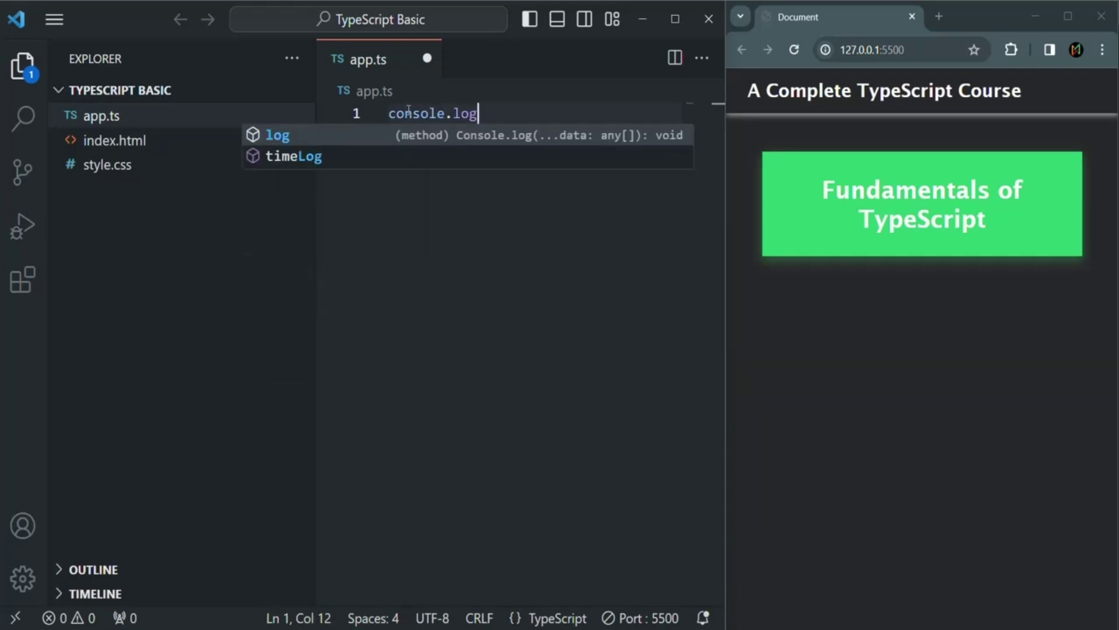
pyautogui.write("('")
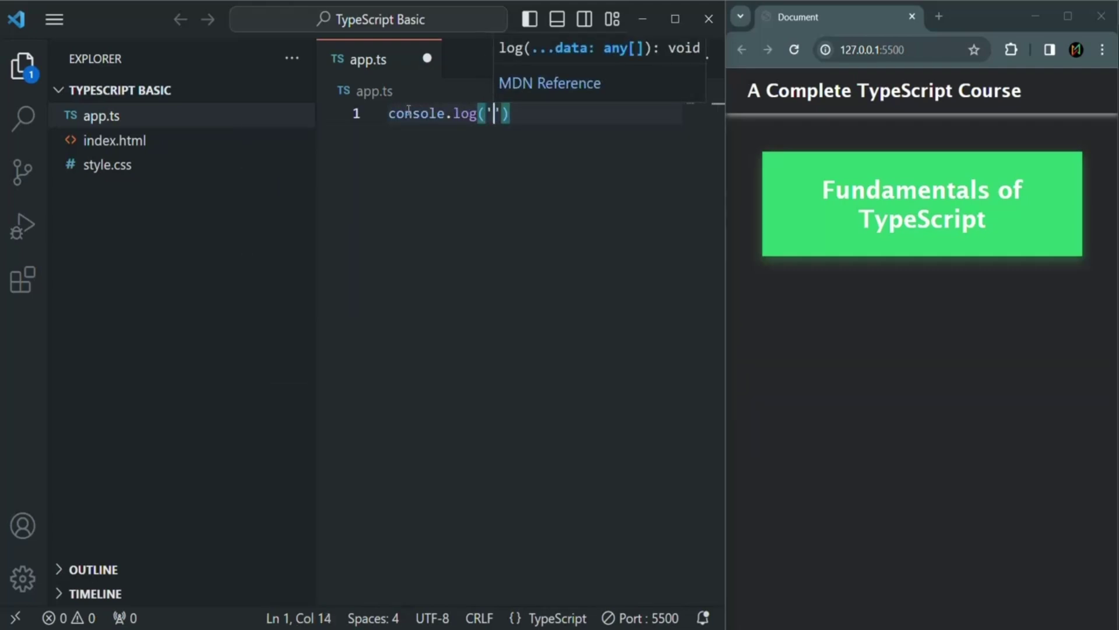
pyautogui.write('Hello, ')
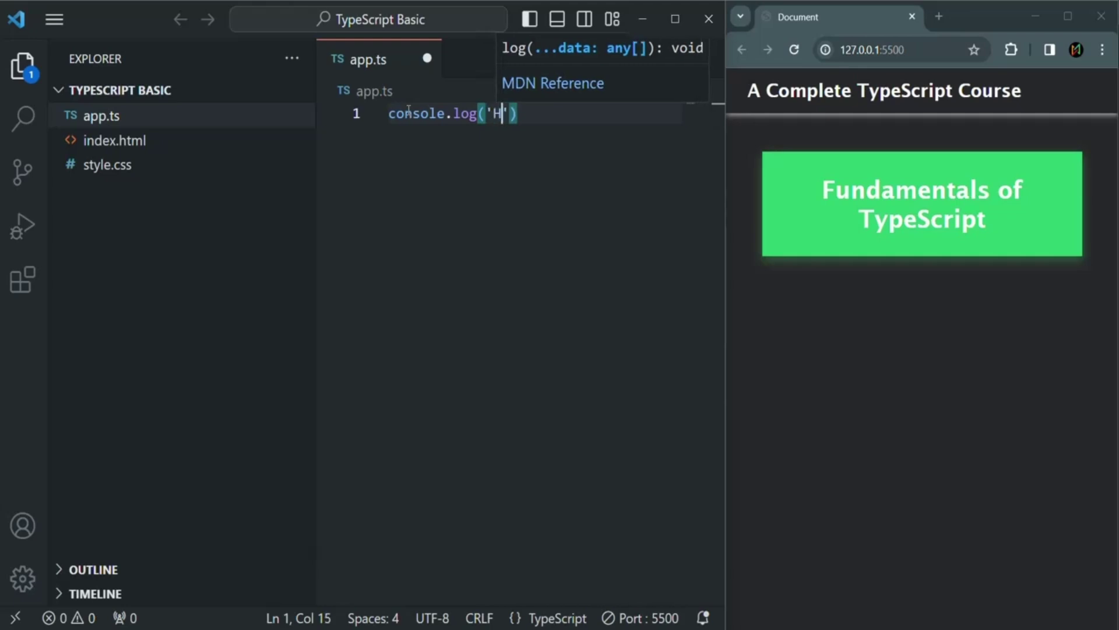
pyautogui.write("World!');")
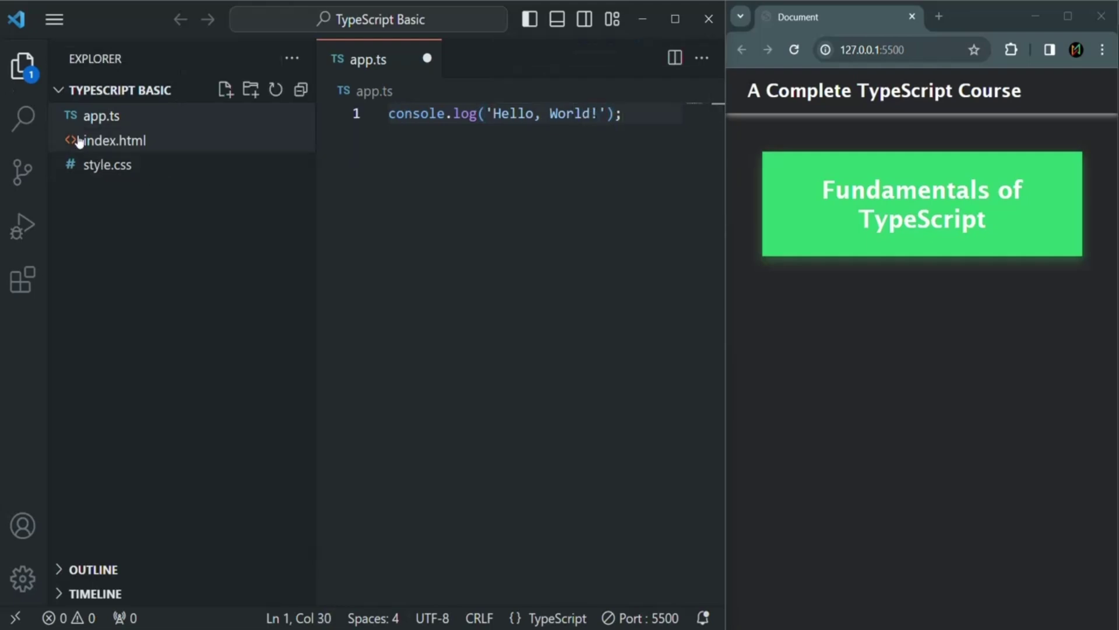
pyautogui.click(24, 66)
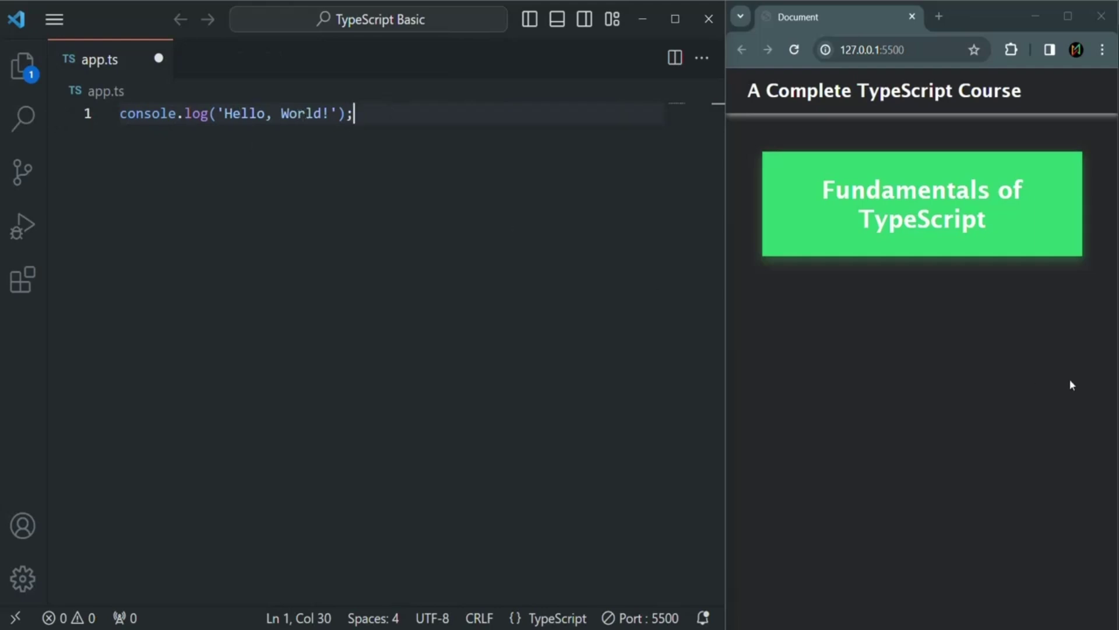
# Step: Open Chrome DevTools docked at the bottom on the Console tab and clear its messages
pyautogui.rightClick(912, 357)
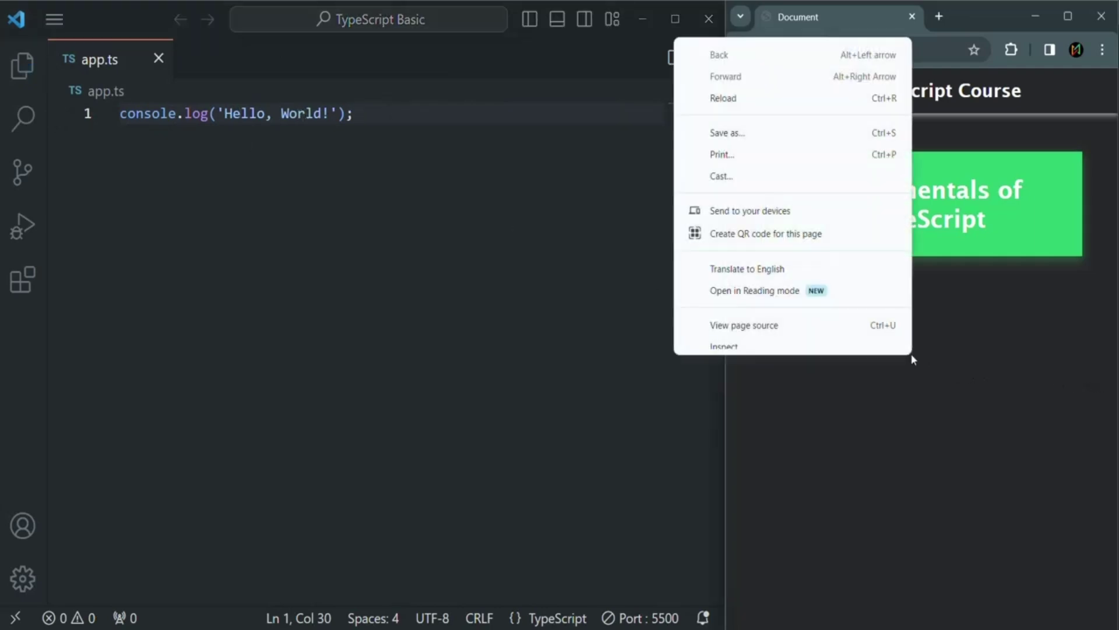
pyautogui.scroll(-1, 802, 340)
pyautogui.click(802, 340)
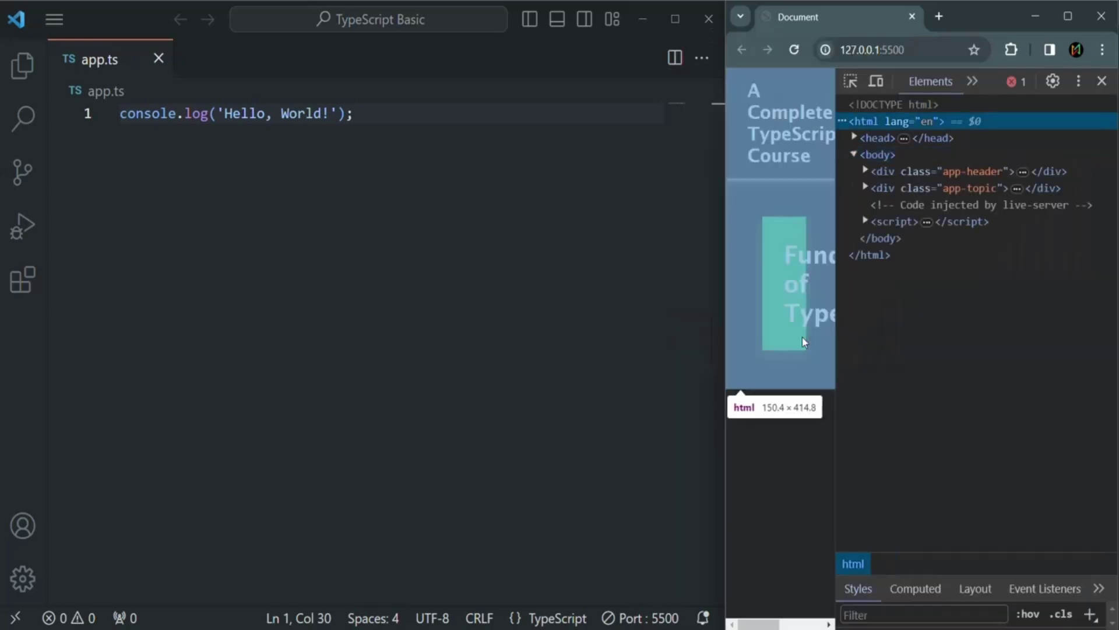
pyautogui.click(1079, 82)
pyautogui.click(1072, 114)
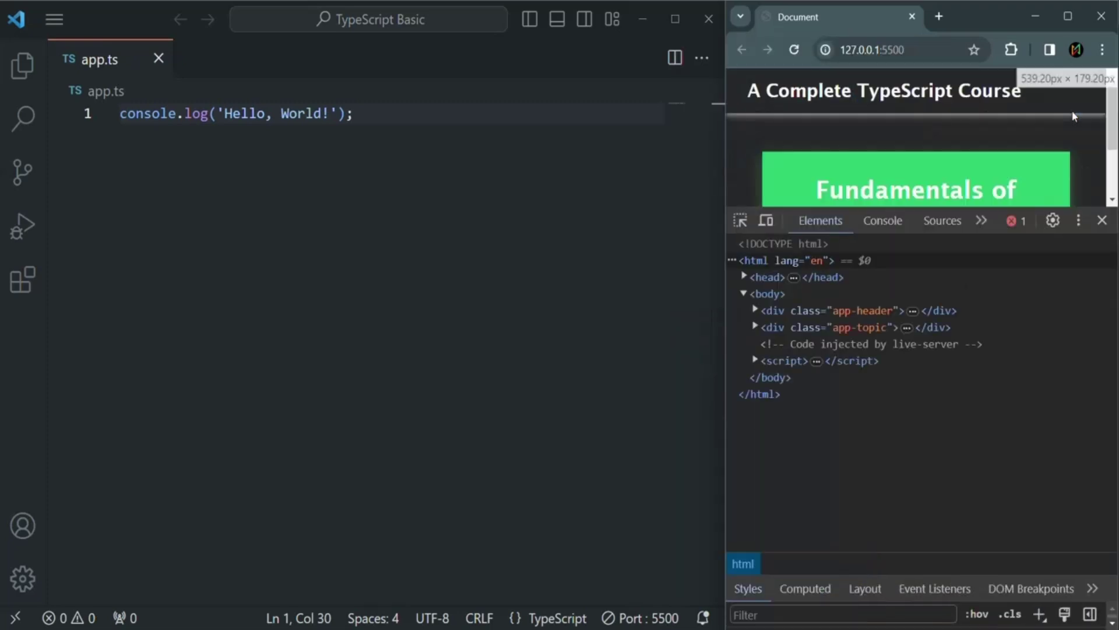
pyautogui.click(883, 220)
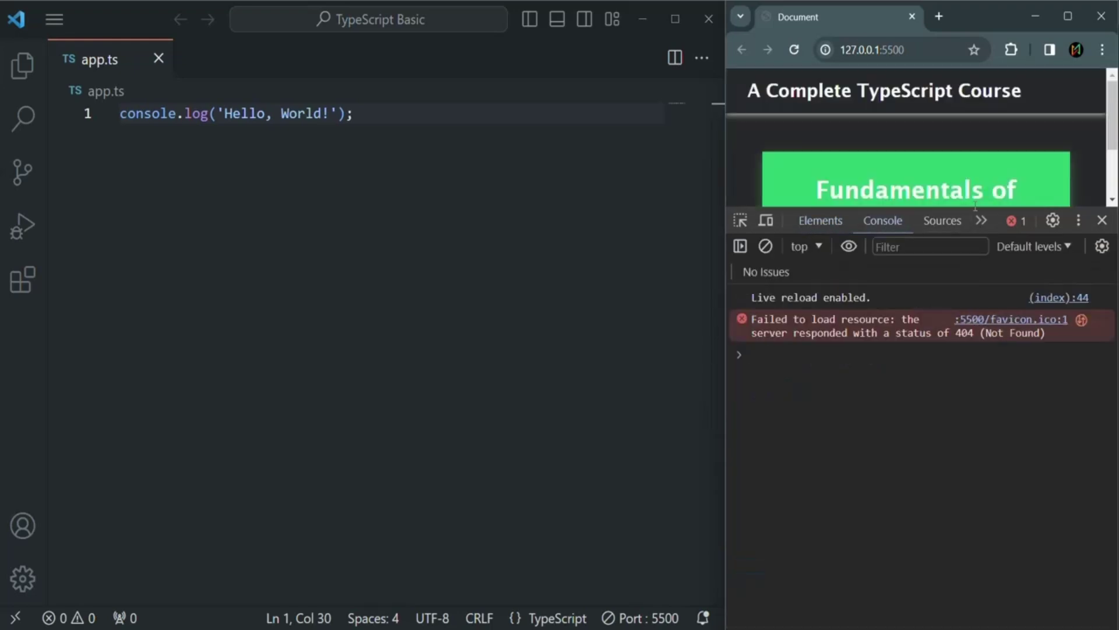
pyautogui.moveTo(974, 207); pyautogui.dragTo(976, 301)
pyautogui.click(766, 345)
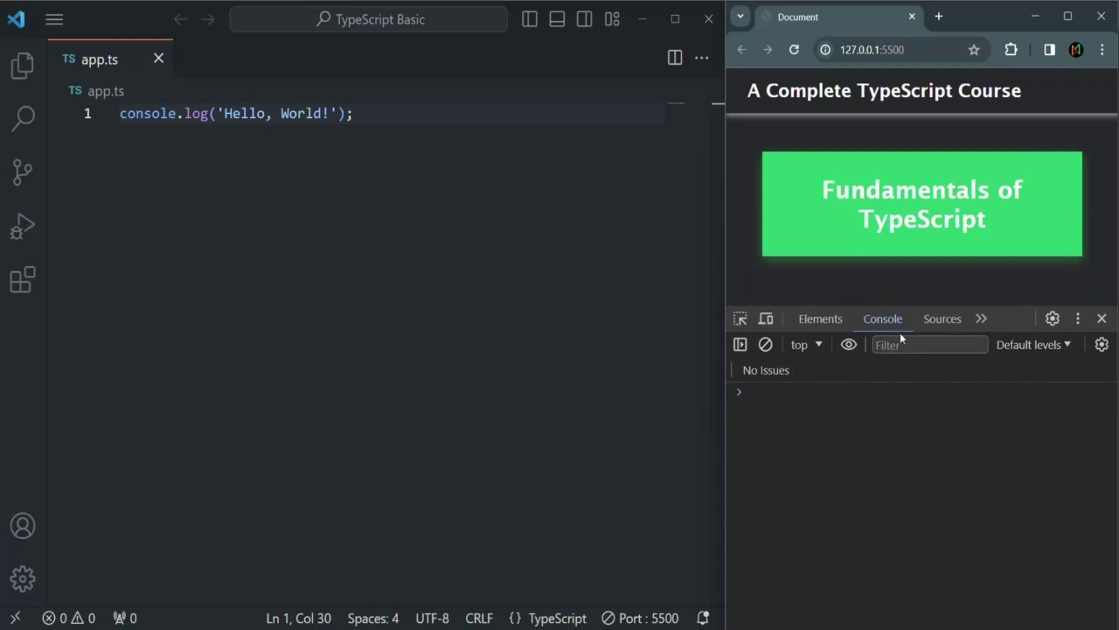
# Step: Back in app.ts, highlight the console.log line and reopen the project file list
pyautogui.moveTo(365, 114); pyautogui.dragTo(120, 113)
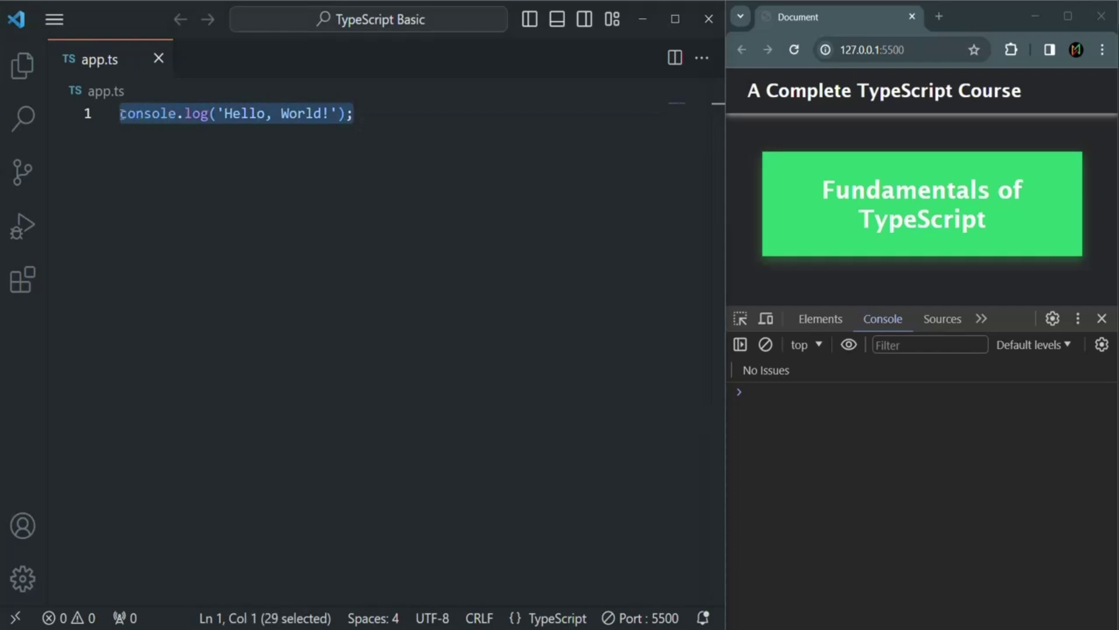
pyautogui.click(368, 115)
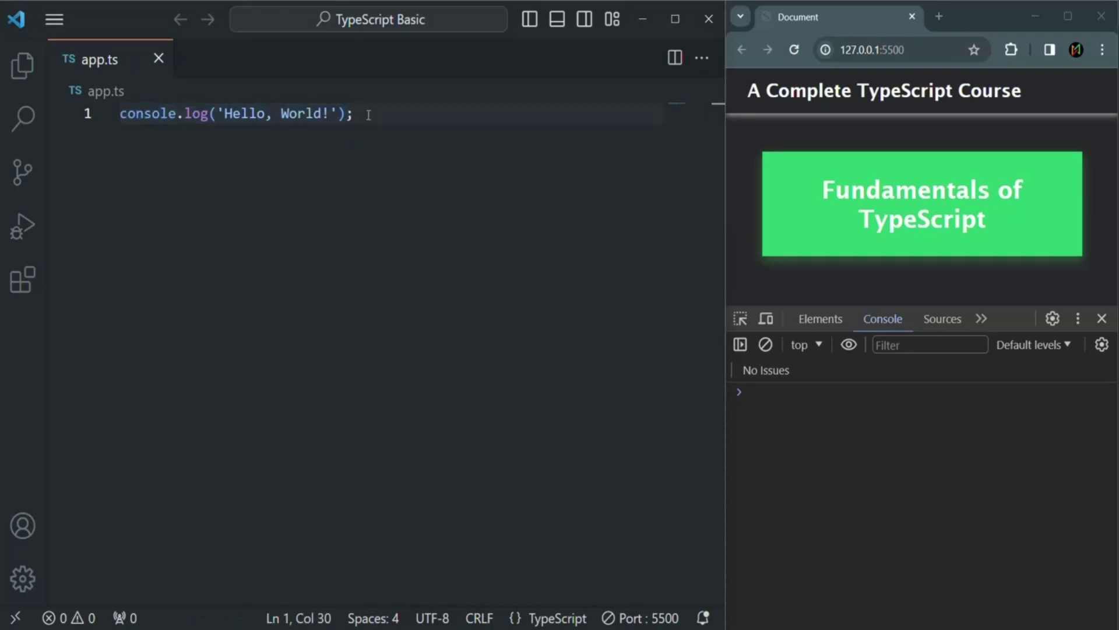
pyautogui.click(22, 65)
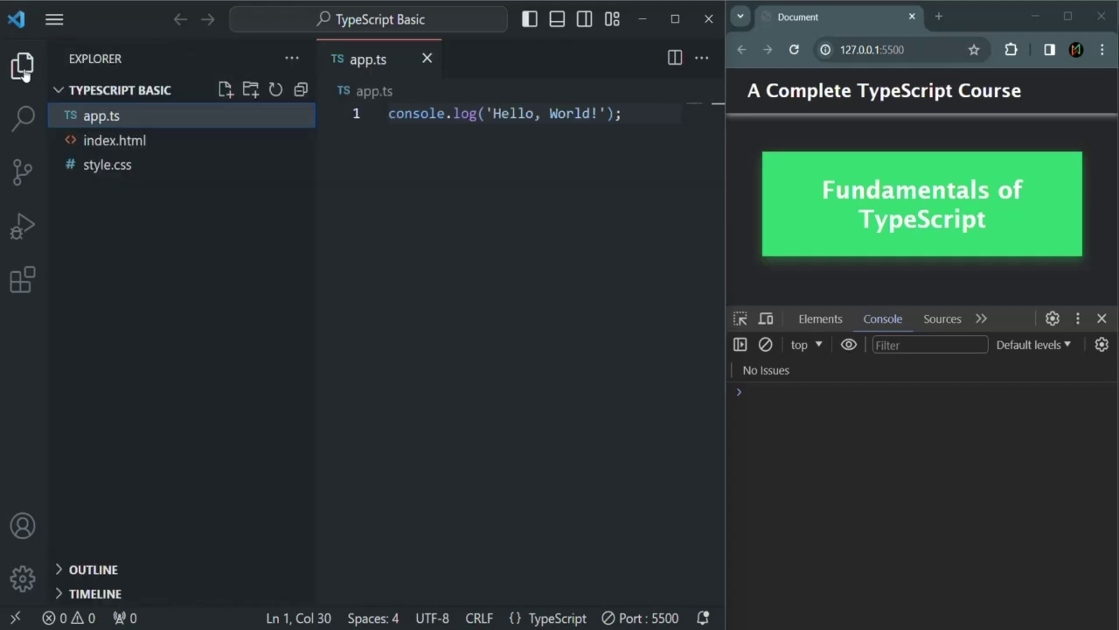
pyautogui.click(624, 120)
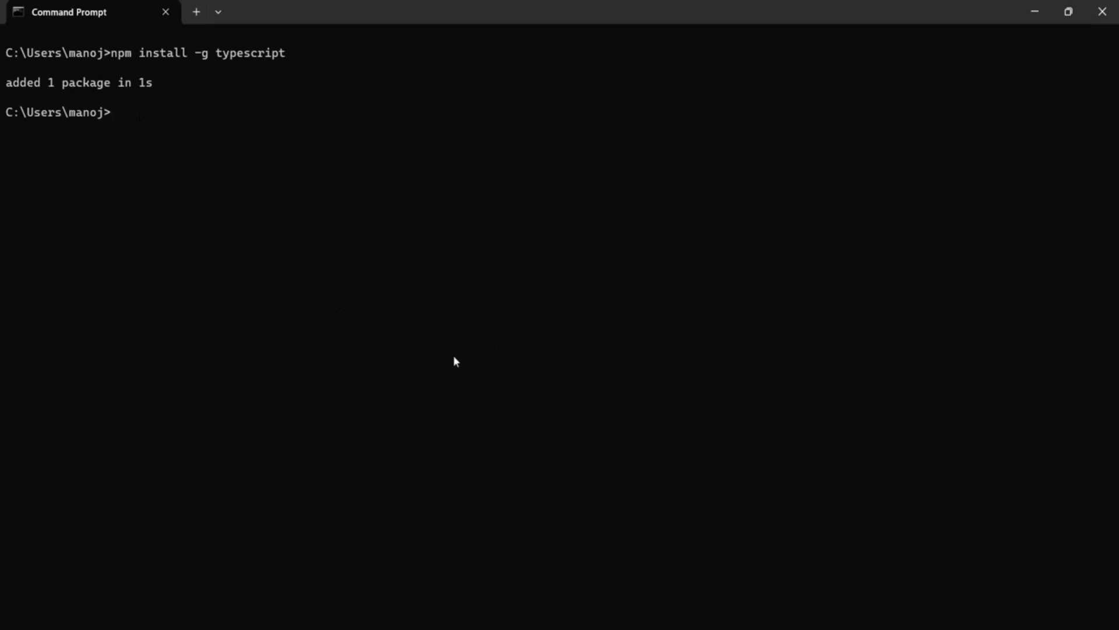
# Step: Open Desktop\TypeScript_Tutorial\TypeScript Basic in File Explorer and select its path in the address bar
pyautogui.click(626, 559)
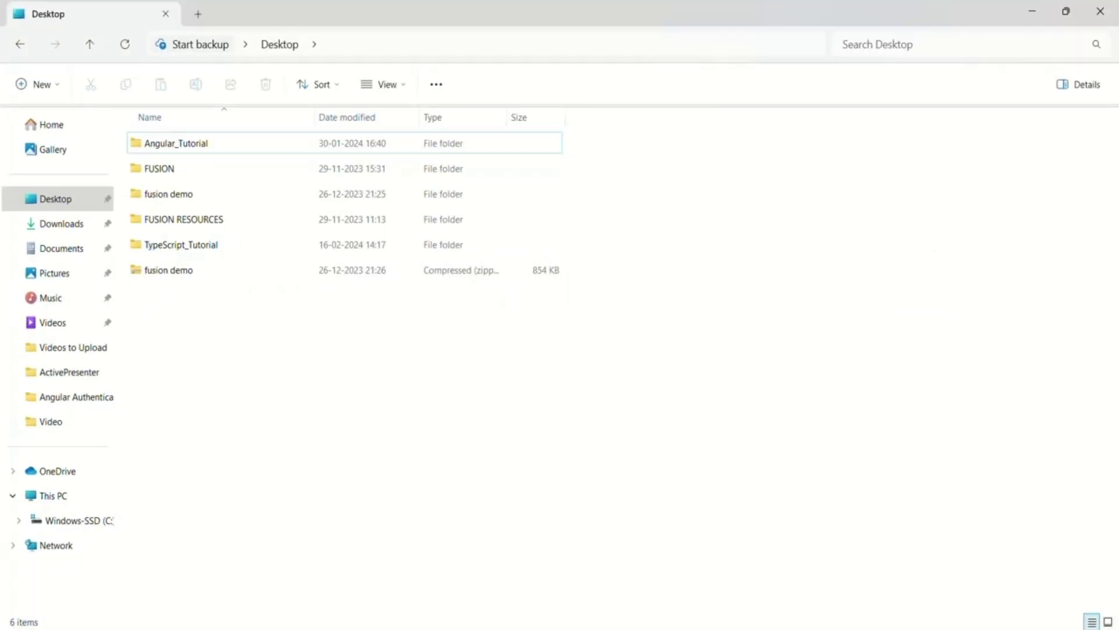
pyautogui.doubleClick(199, 255)
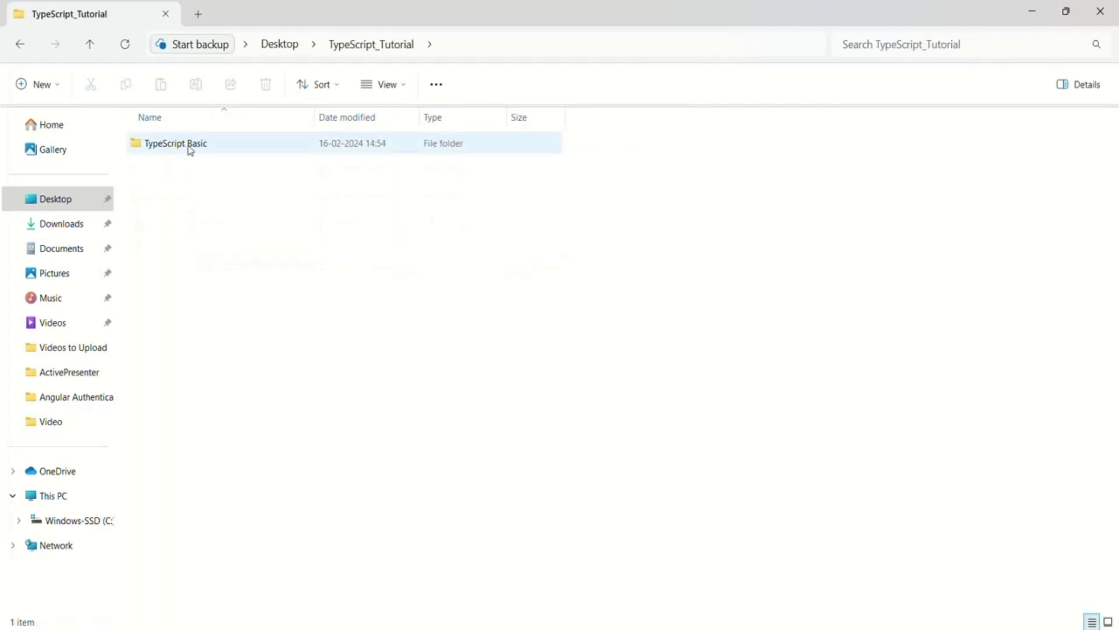
pyautogui.doubleClick(212, 150)
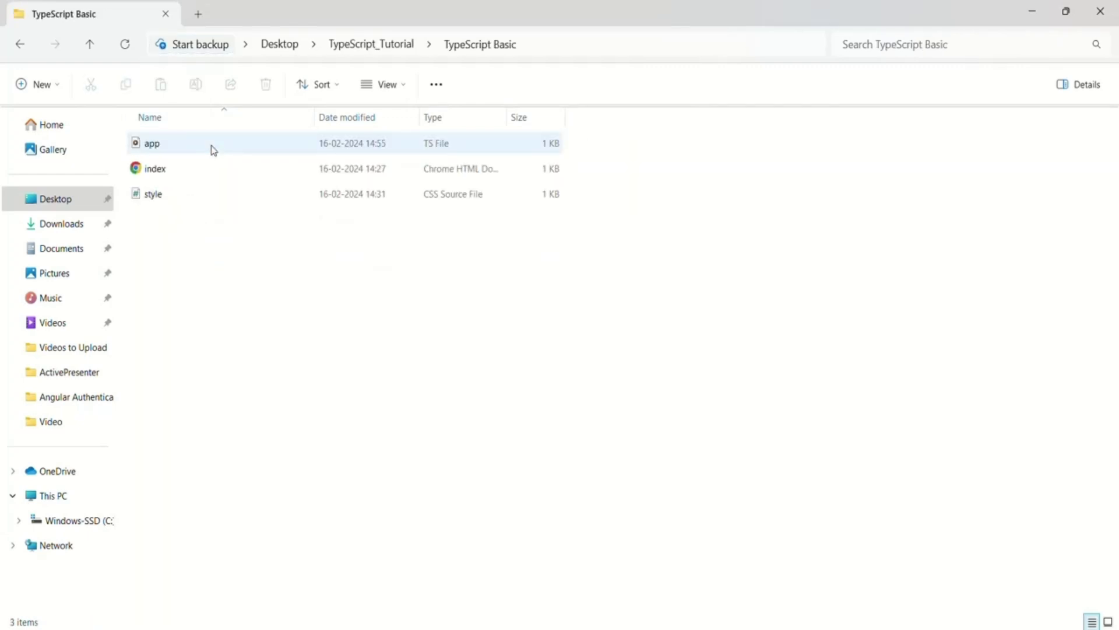
pyautogui.click(593, 46)
pyautogui.hotkey('ctrl', 'c')
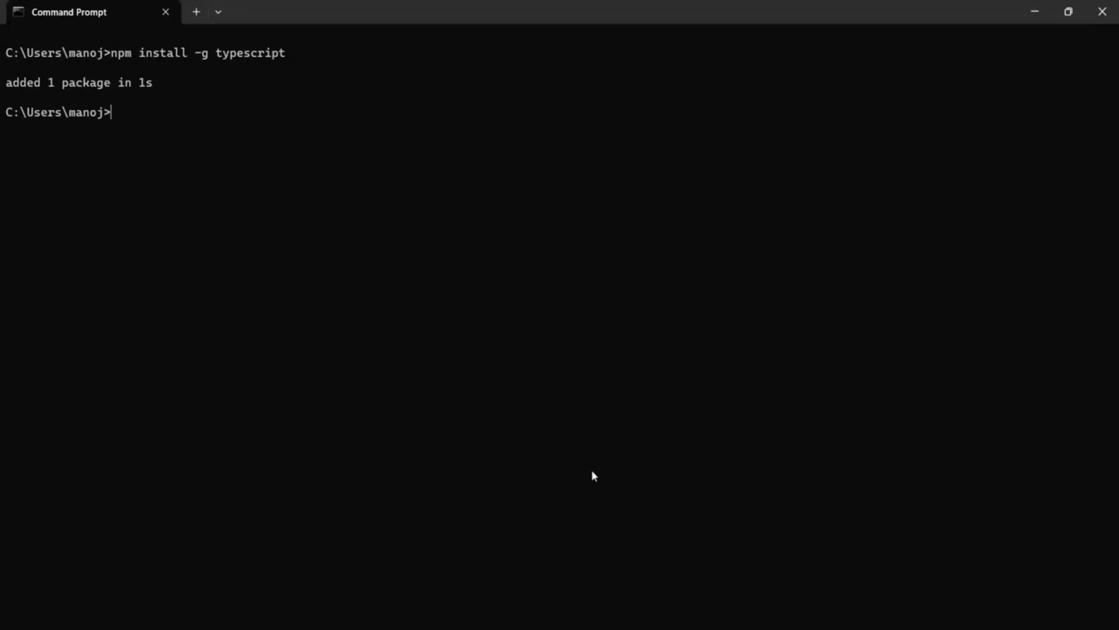
# Step: In Command Prompt, cd into the pasted TypeScript Basic folder path
pyautogui.write('cd')
pyautogui.hotkey('ctrl', 'v')
pyautogui.press('Return')
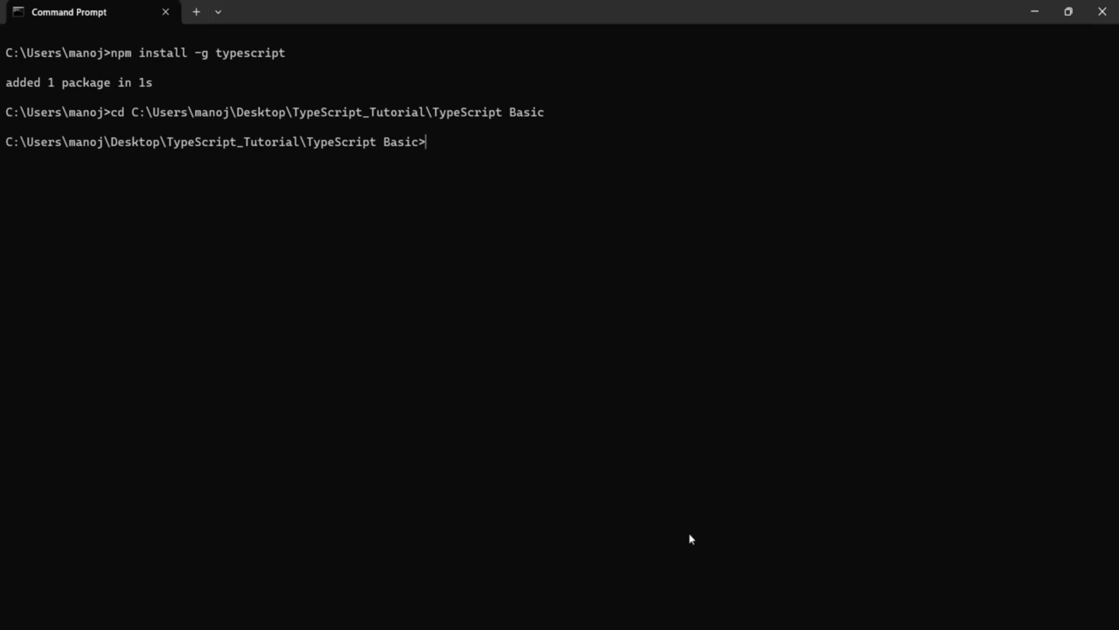
# Step: Run tsc app.ts to compile app.ts into app.js
pyautogui.hotkey('alt', 'Tab')
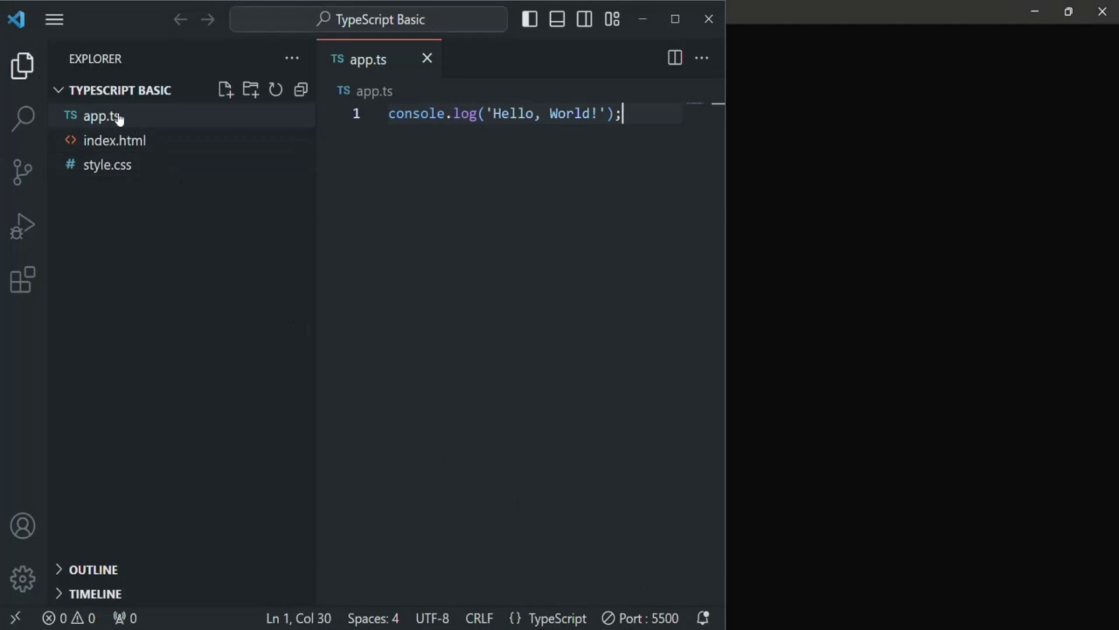
pyautogui.click(650, 18)
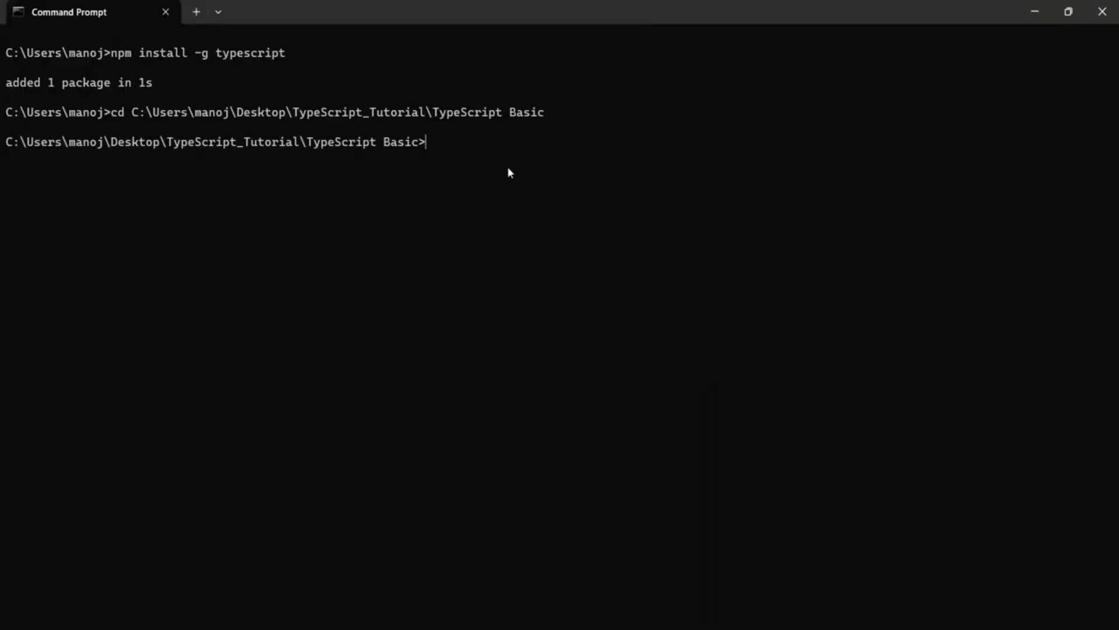
pyautogui.write('tsc')
pyautogui.write('app.ts')
pyautogui.press('Return')
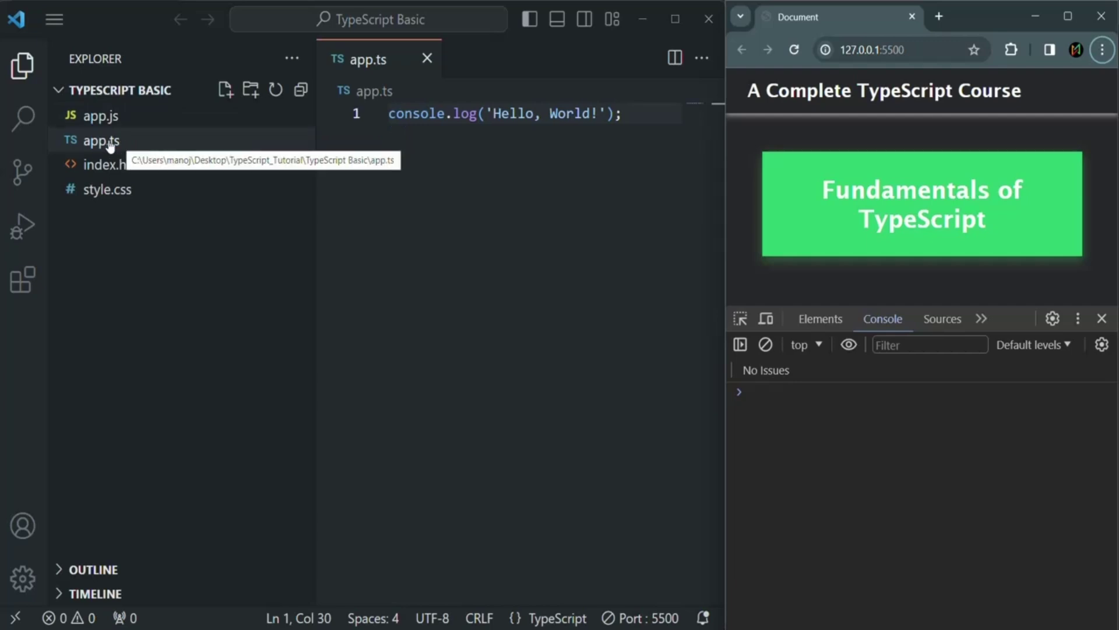
# Step: Open app.js from the Explorer sidebar to see its console.log('Hello, World!'); line
pyautogui.click(100, 116)
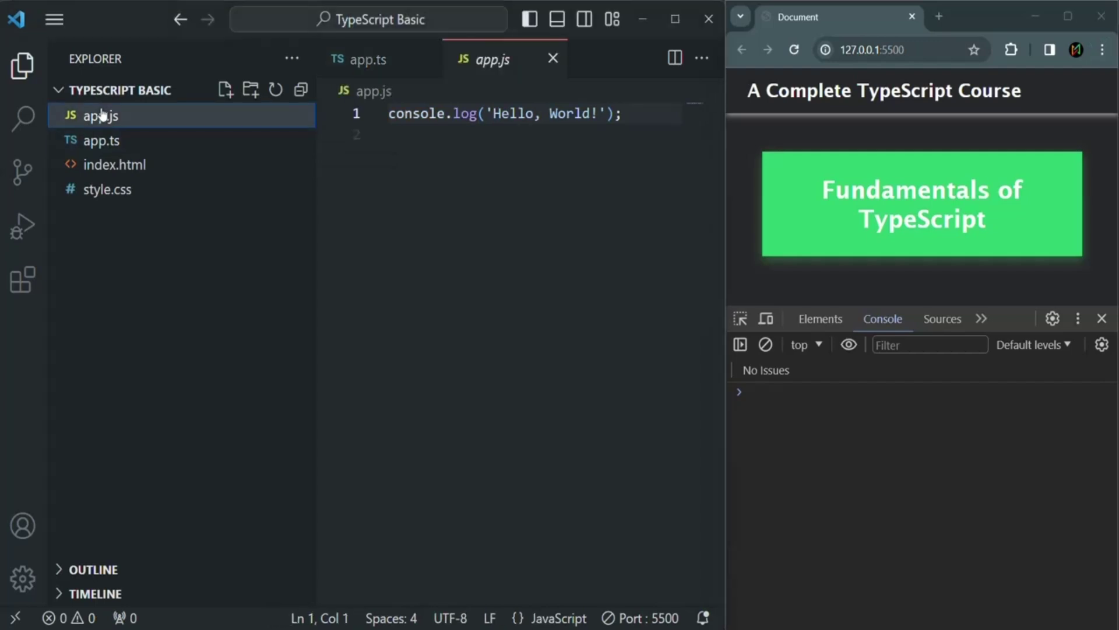